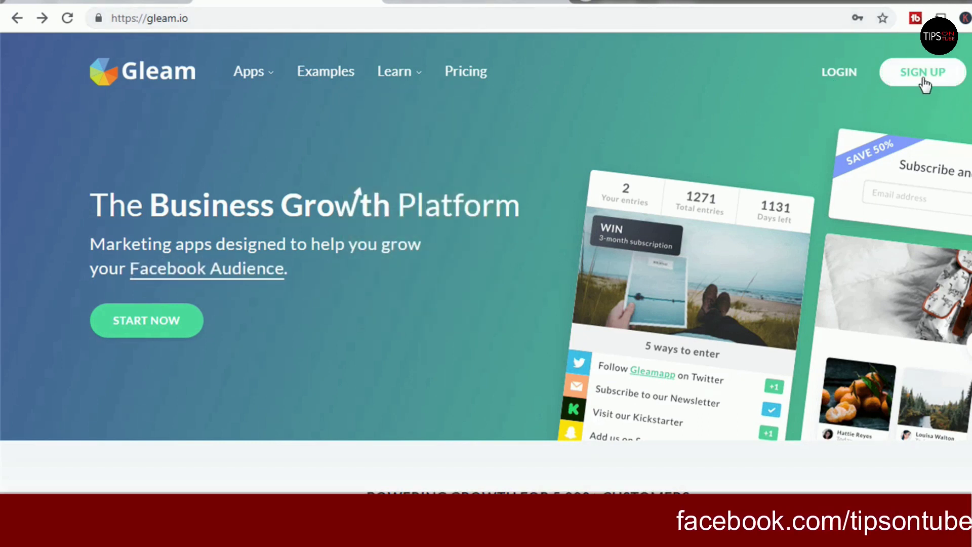
# Start signing up for a Gleam account and submit the account holder's name and email address
pyautogui.click(932, 75)
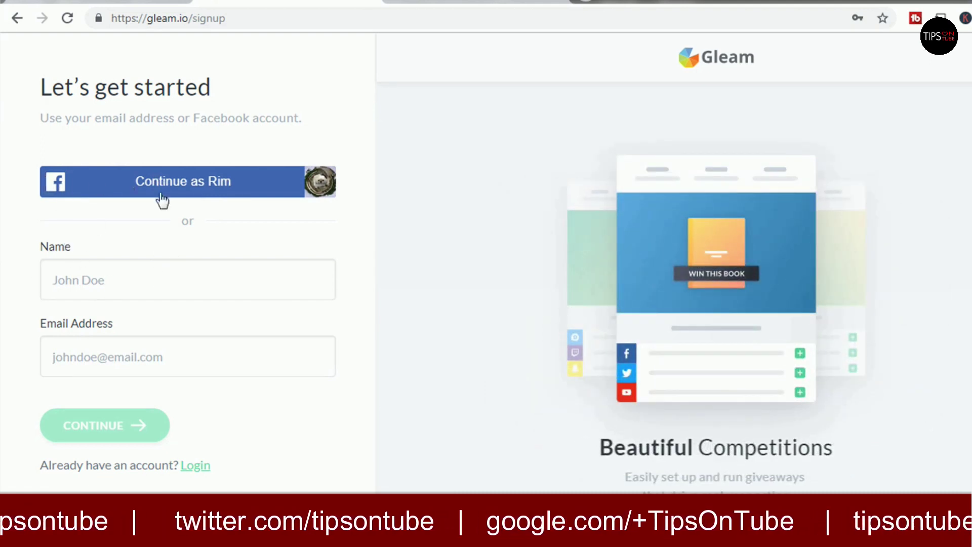
pyautogui.click(104, 280)
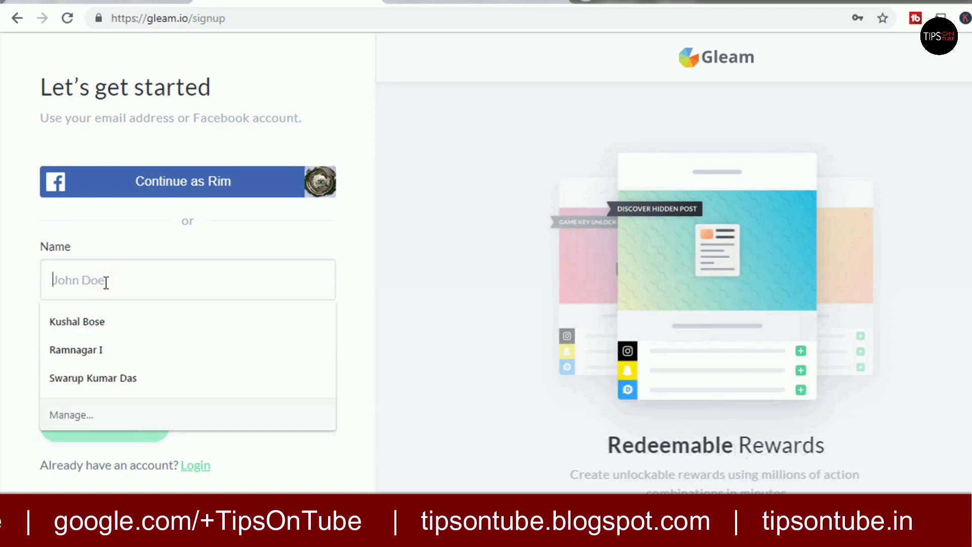
pyautogui.click(30, 277)
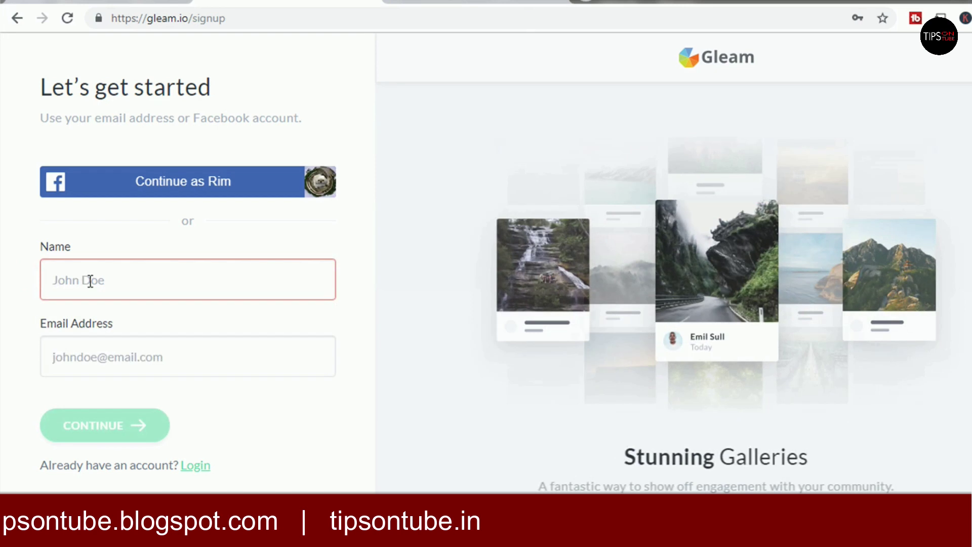
pyautogui.click(91, 282)
pyautogui.click(54, 375)
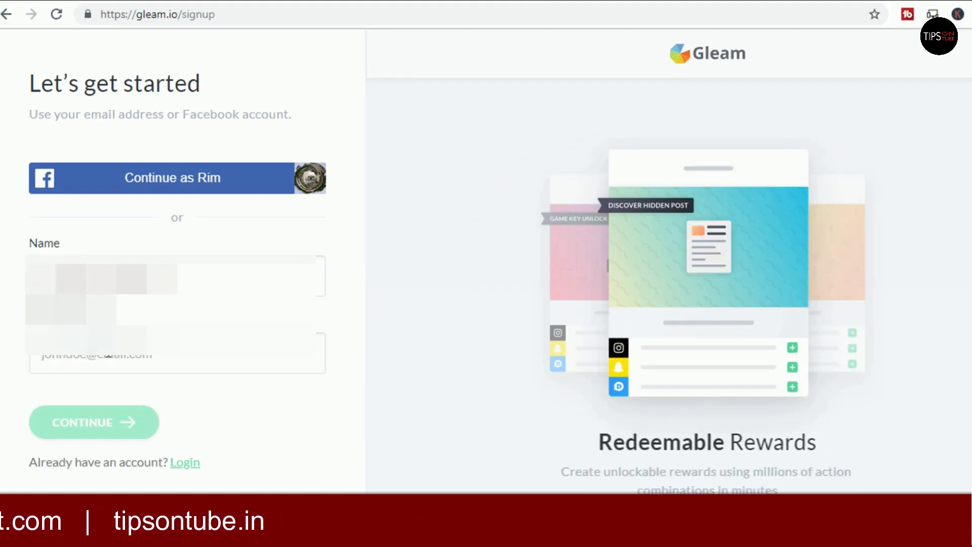
pyautogui.click(120, 430)
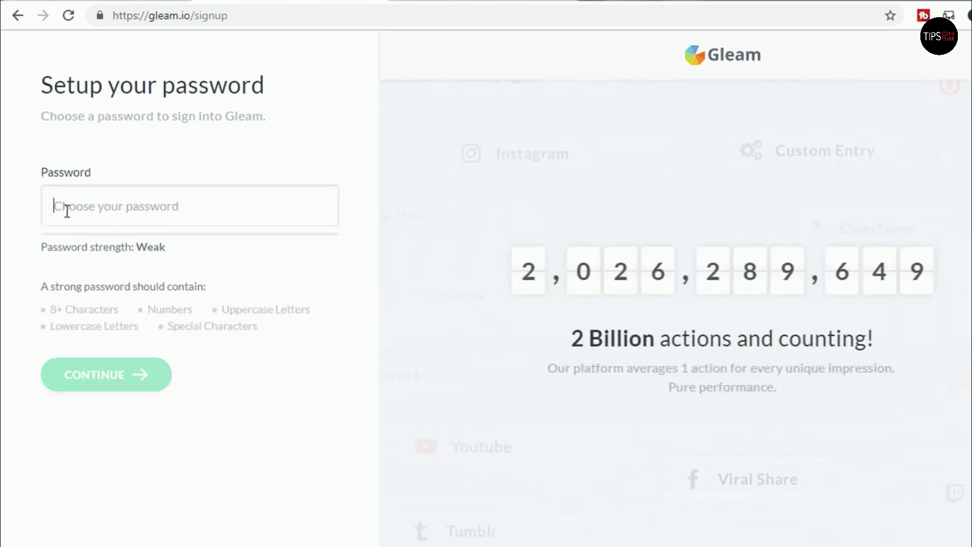
# Enter a strong account password and continue to the site setup
pyautogui.write('••••••••••')
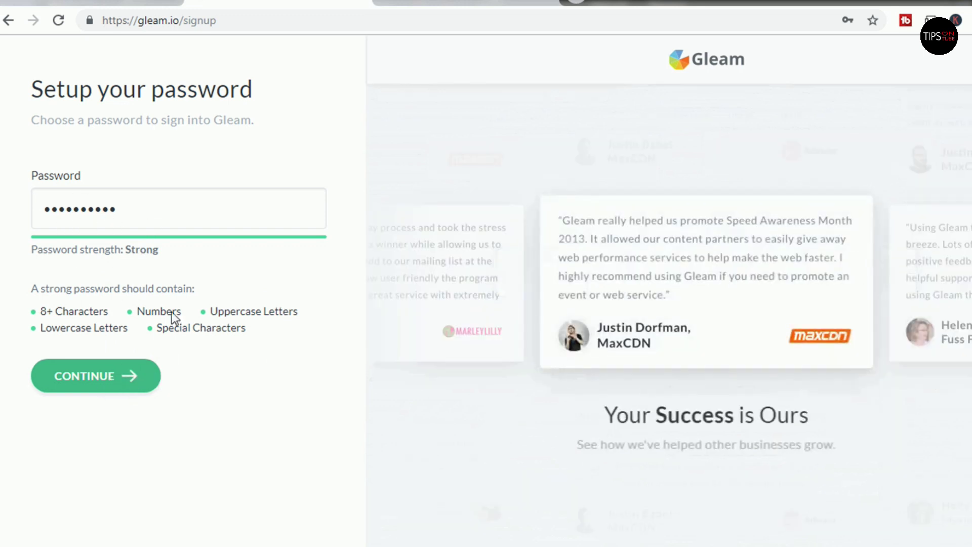
pyautogui.click(98, 383)
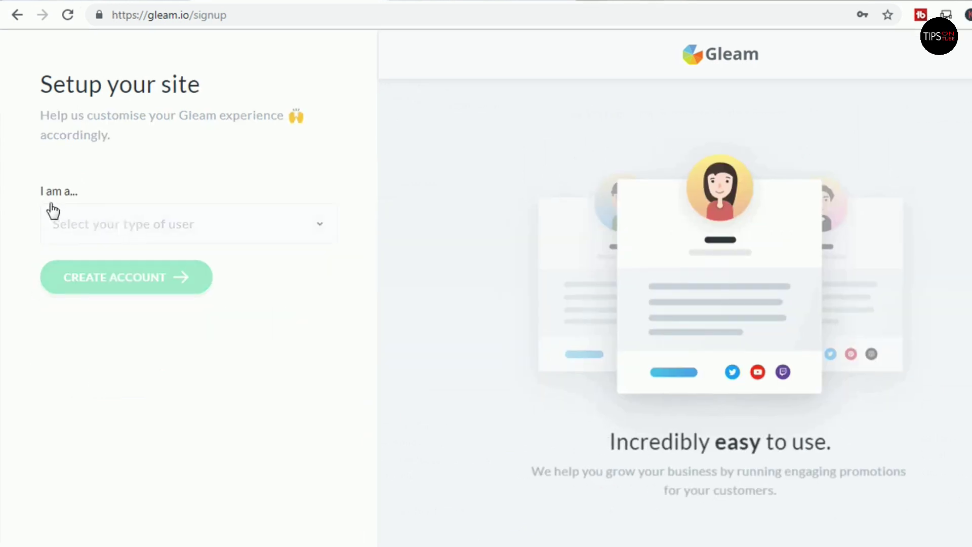
# Set the user type to Other and the site name to Tips On Tube
pyautogui.click(119, 224)
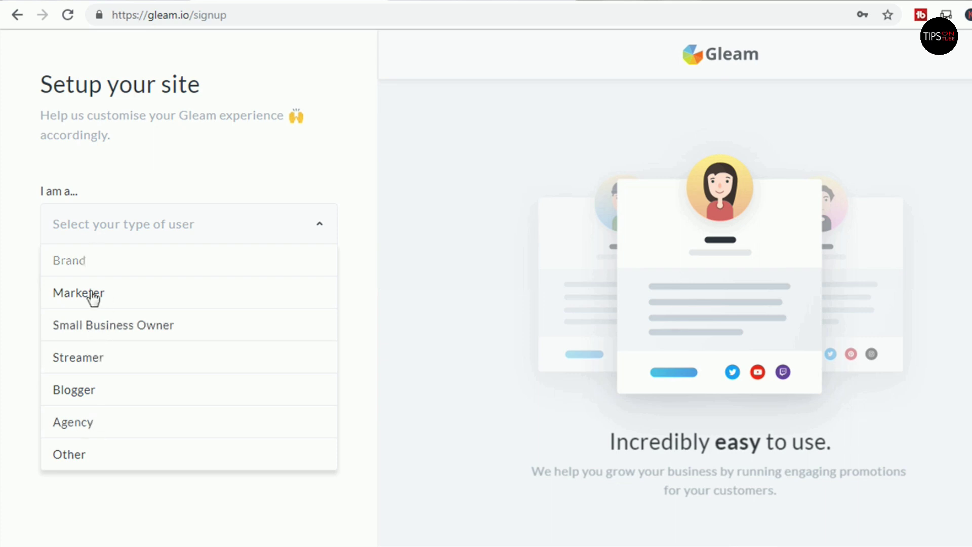
pyautogui.click(78, 457)
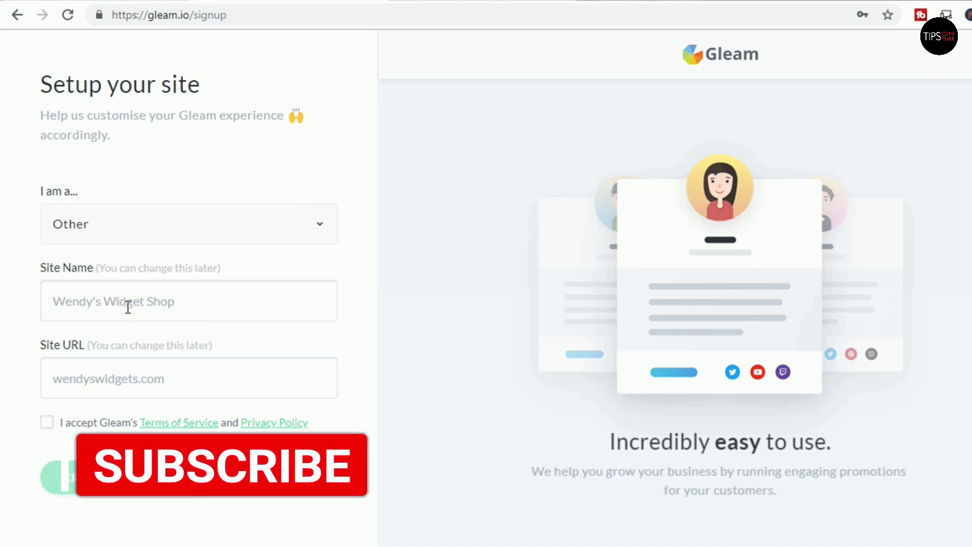
pyautogui.write('Tips On Tube')
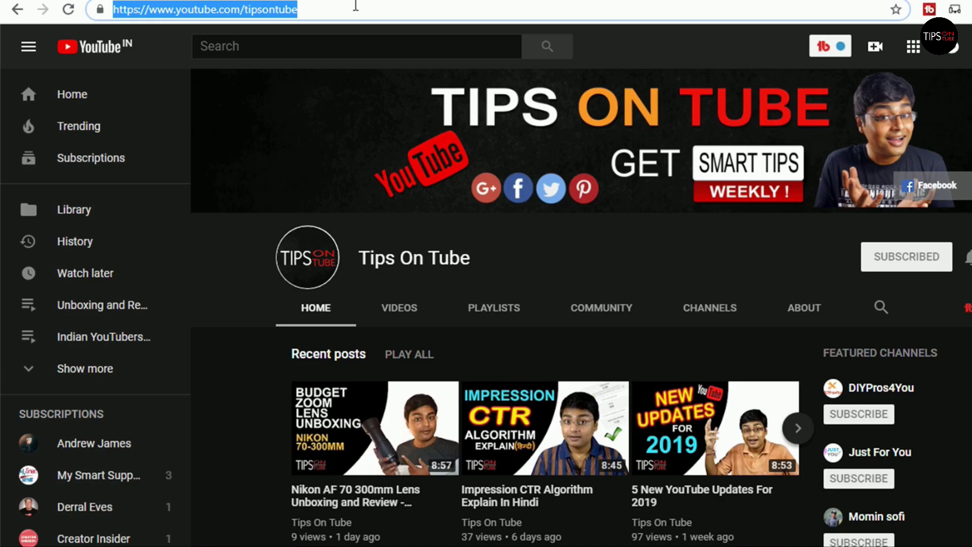
pyautogui.rightClick(271, 15)
pyautogui.click(301, 70)
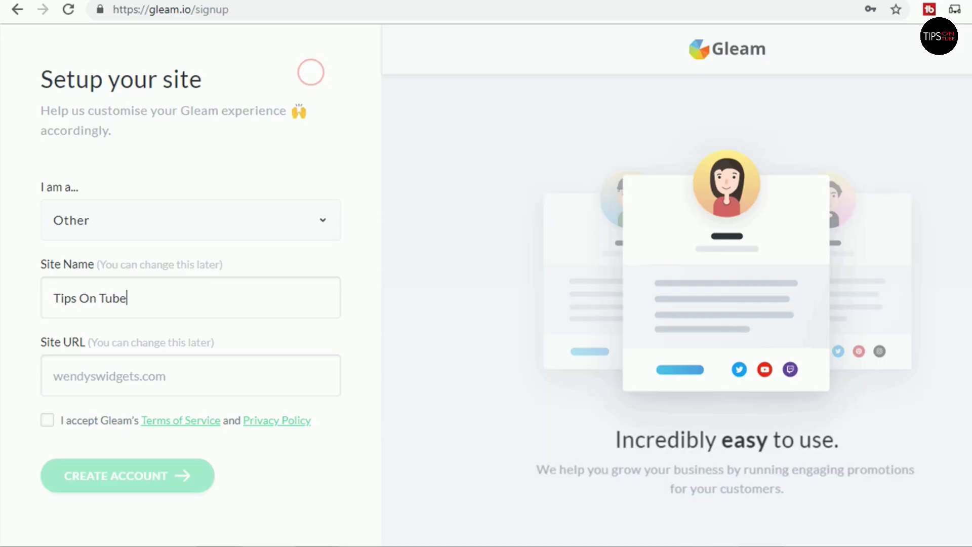
pyautogui.click(135, 381)
pyautogui.hotkey('ctrl', 'v')
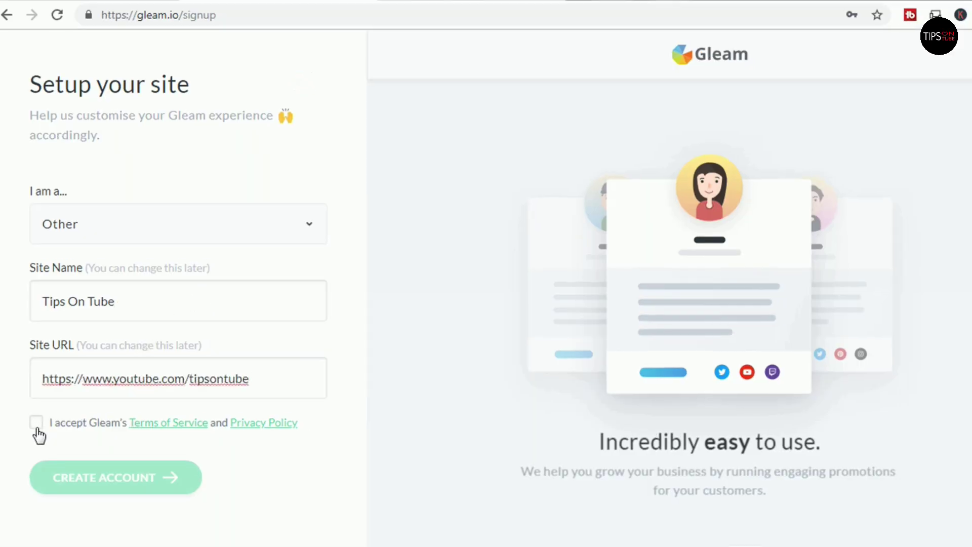
pyautogui.click(36, 425)
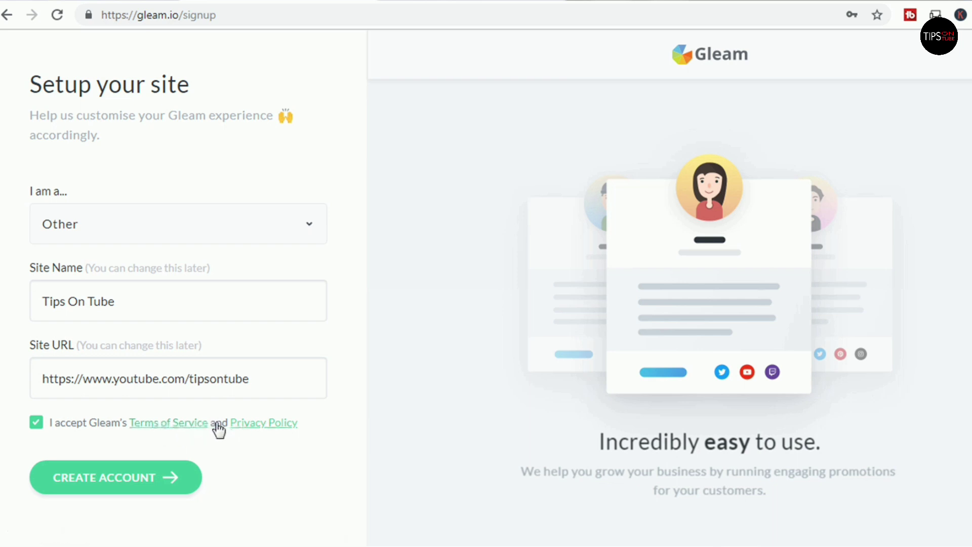
pyautogui.click(111, 479)
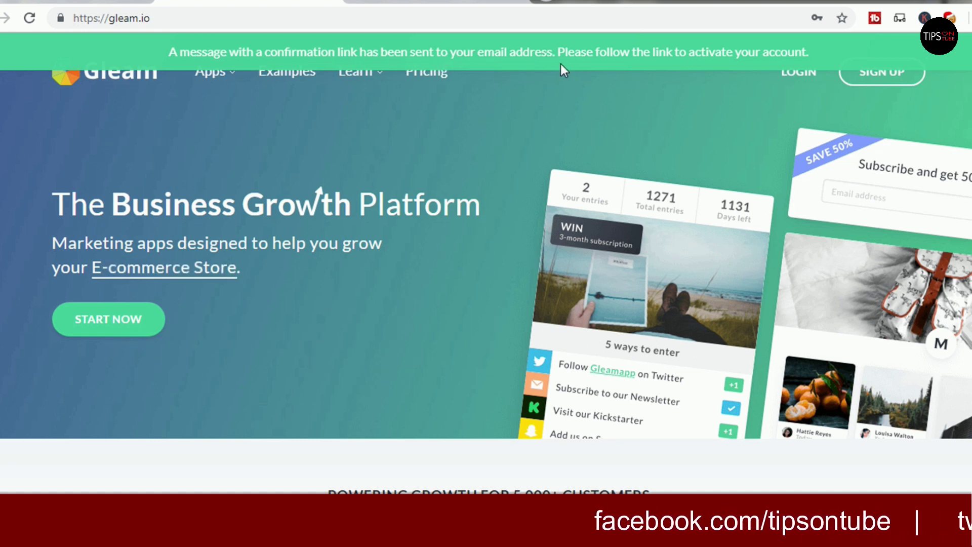
# Switch to Gmail in a new browser tab and confirm the account from Gleam's confirmation email
pyautogui.click(541, 3)
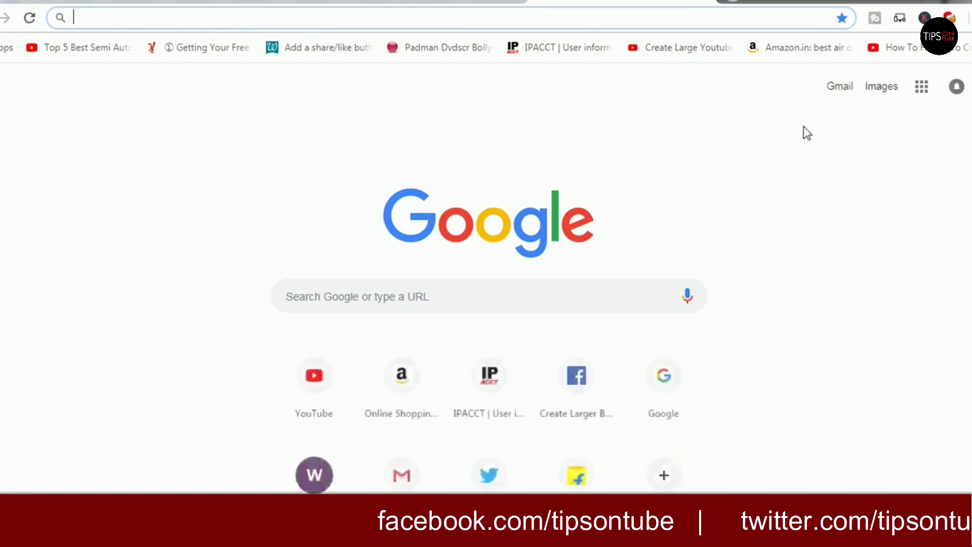
pyautogui.click(839, 86)
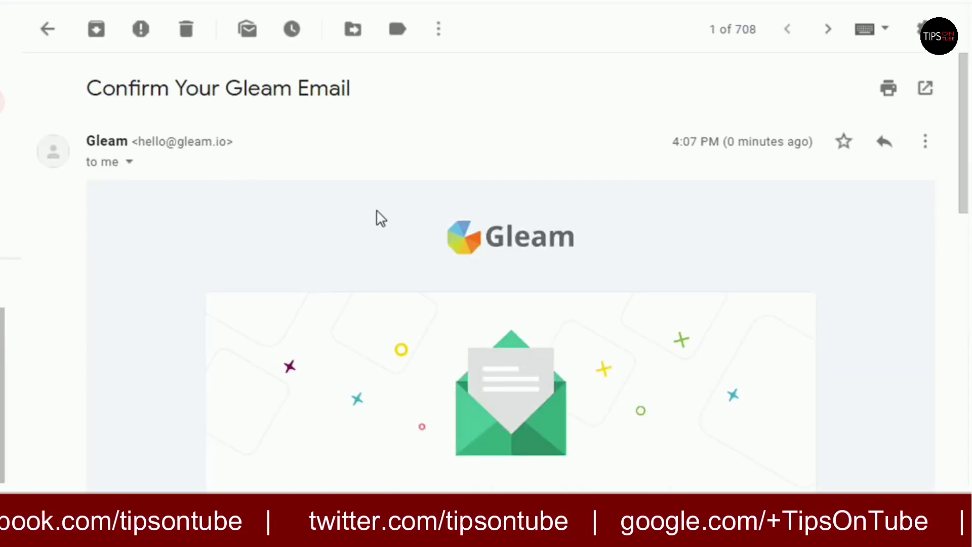
pyautogui.scroll(-4, 449, 254)
pyautogui.scroll(-4, 493, 329)
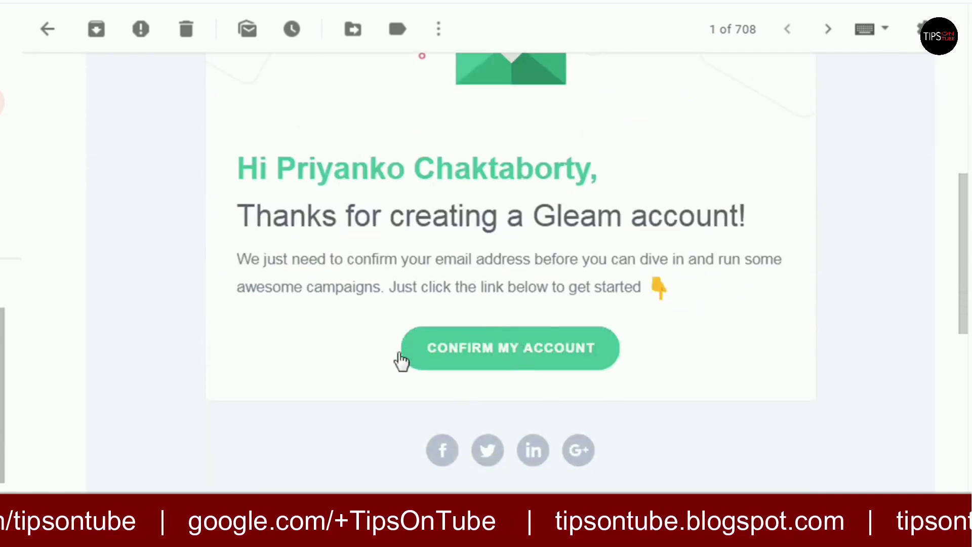
pyautogui.click(542, 354)
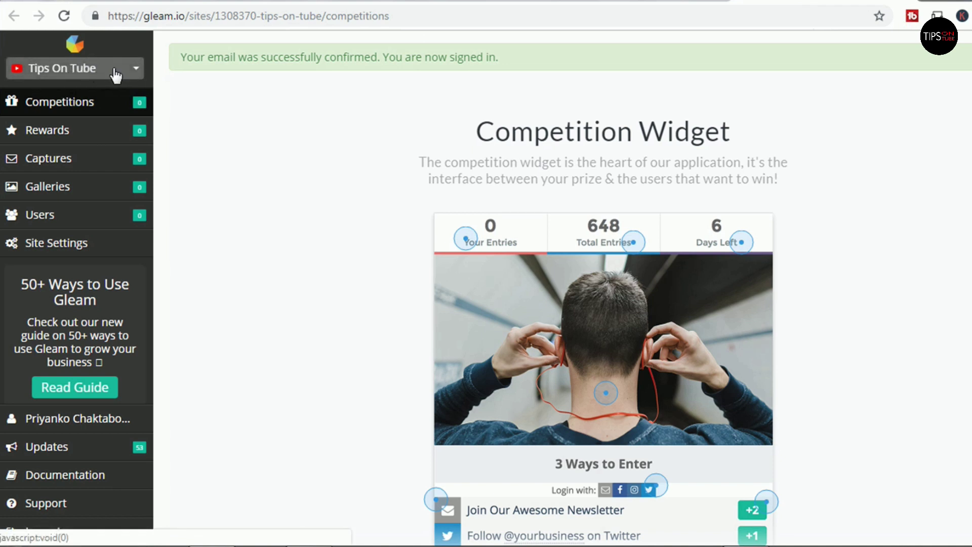
pyautogui.click(136, 71)
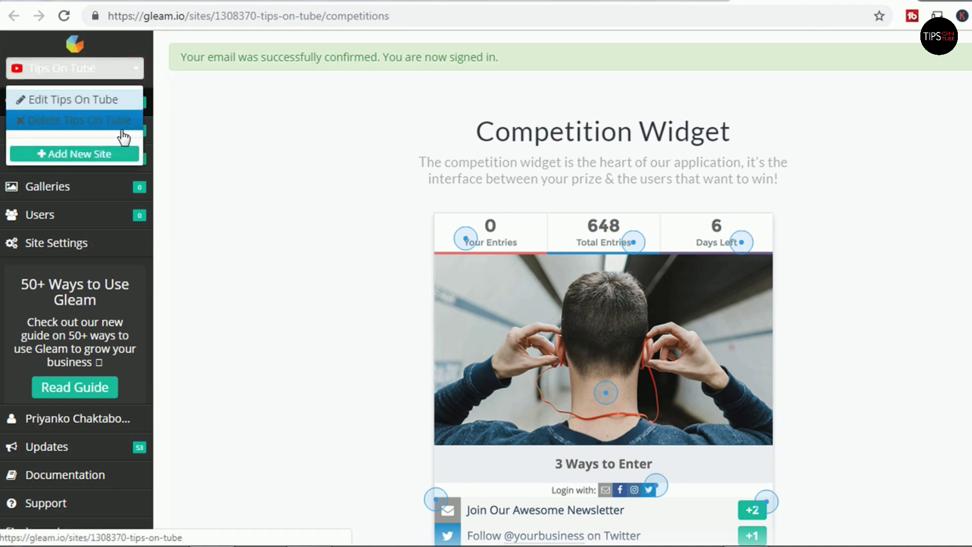
pyautogui.click(121, 68)
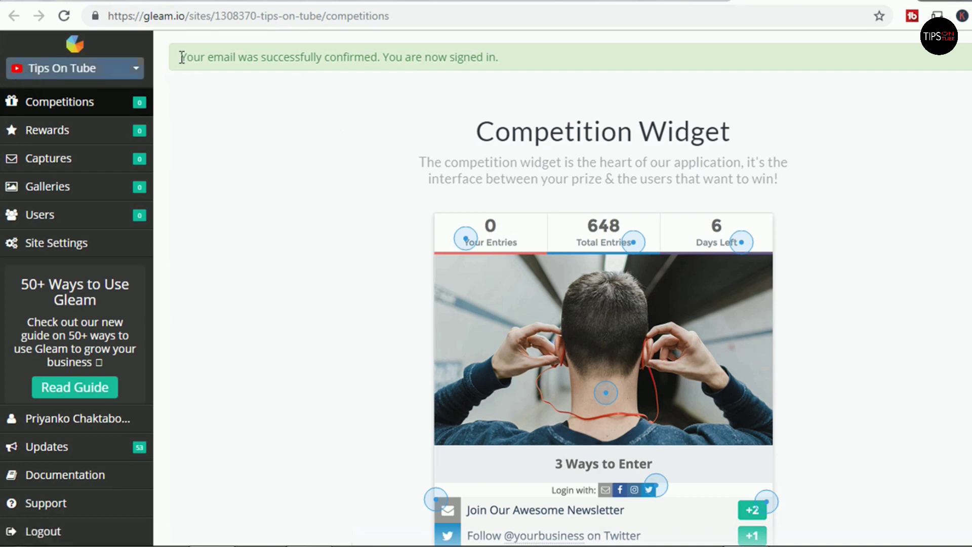
pyautogui.moveTo(184, 56); pyautogui.dragTo(300, 65)
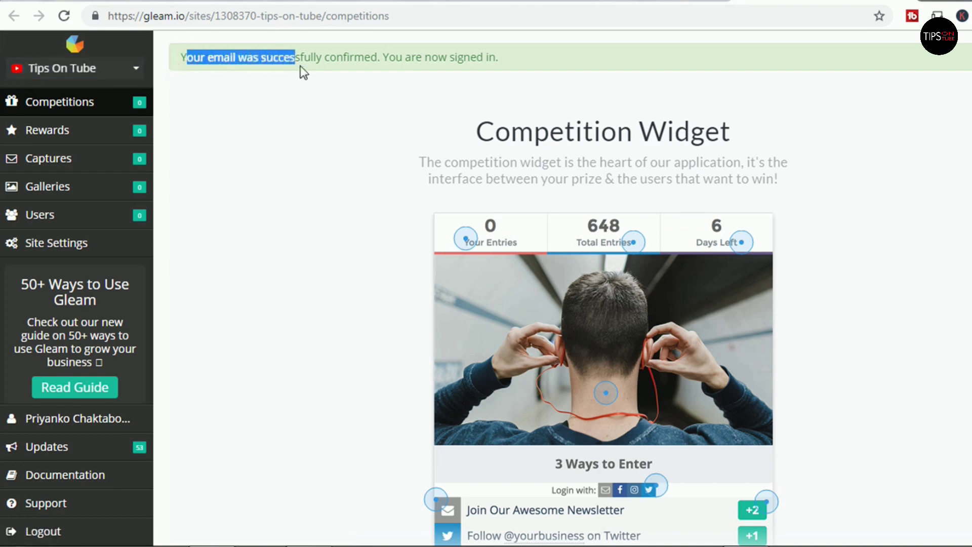
pyautogui.moveTo(388, 61); pyautogui.dragTo(502, 68)
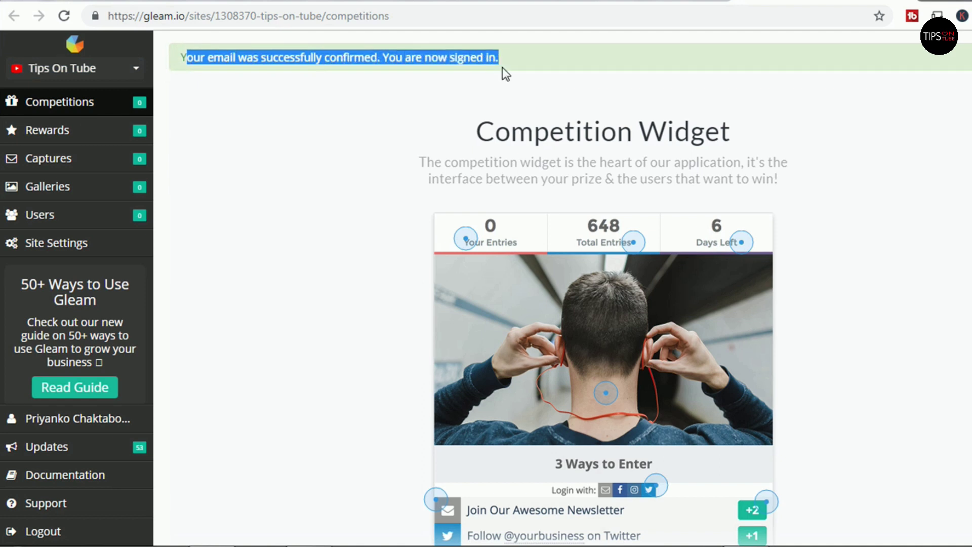
pyautogui.click(502, 67)
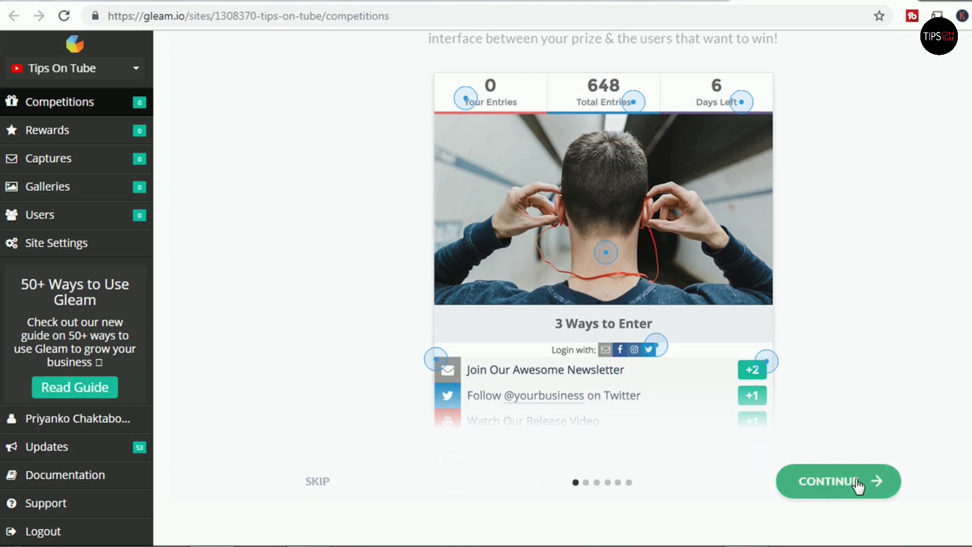
# Go through all the competition introduction pages and start using the Competitions dashboard
pyautogui.click(857, 485)
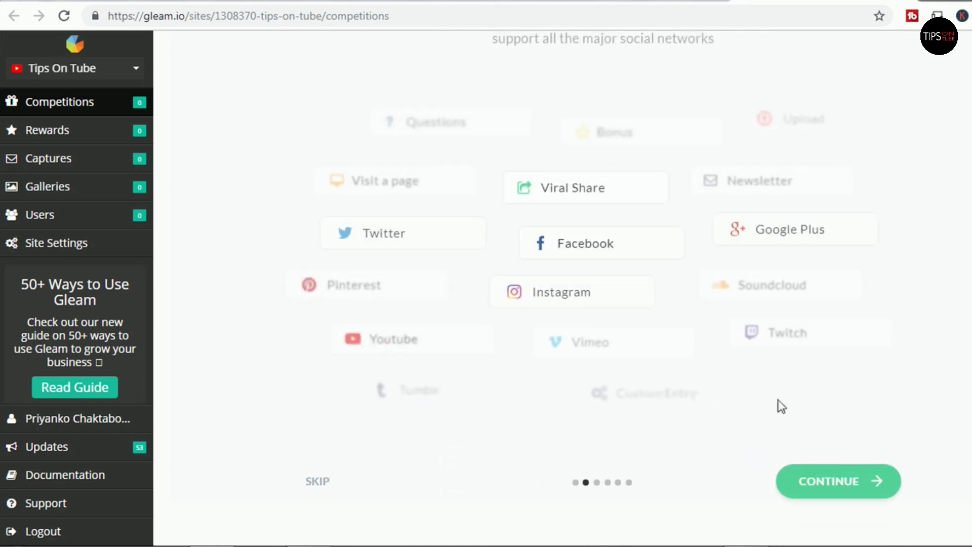
pyautogui.click(838, 491)
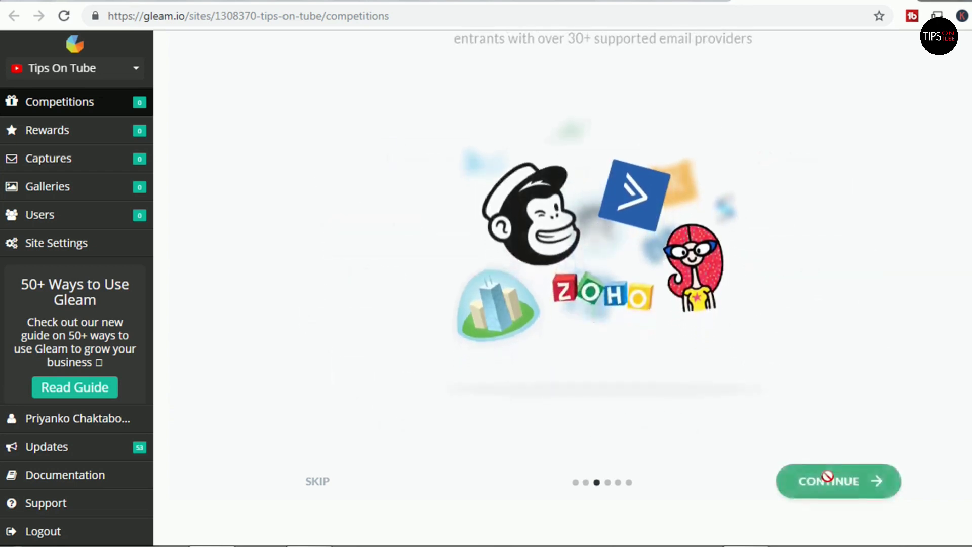
pyautogui.click(836, 483)
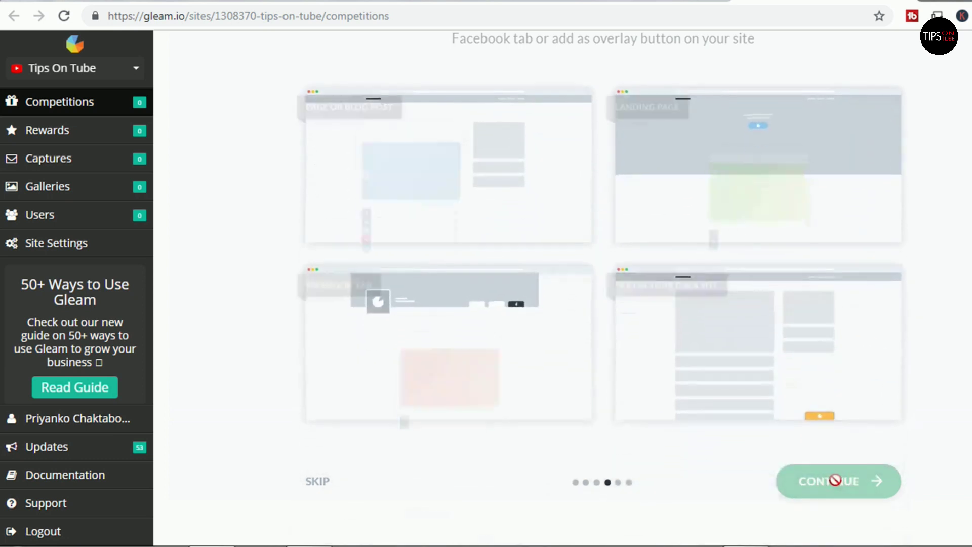
pyautogui.click(838, 488)
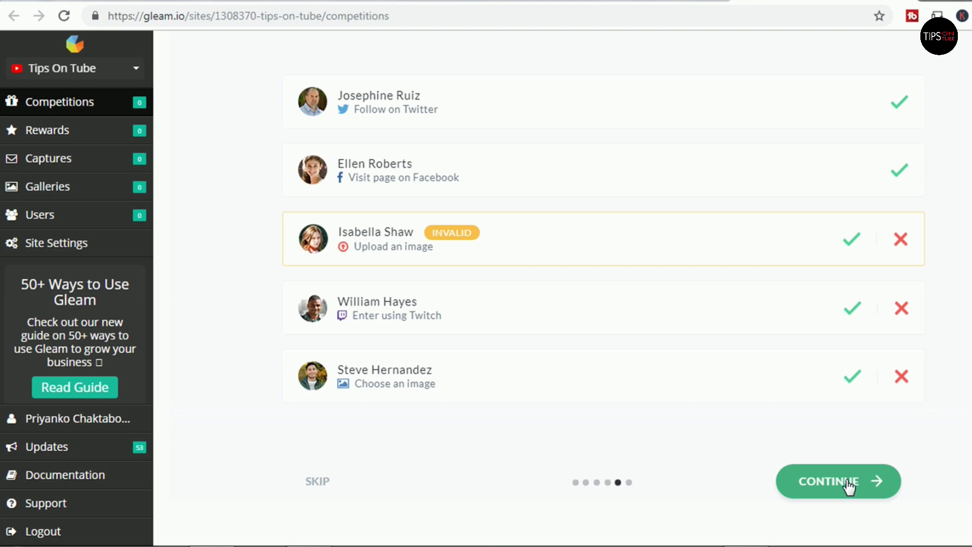
pyautogui.click(849, 487)
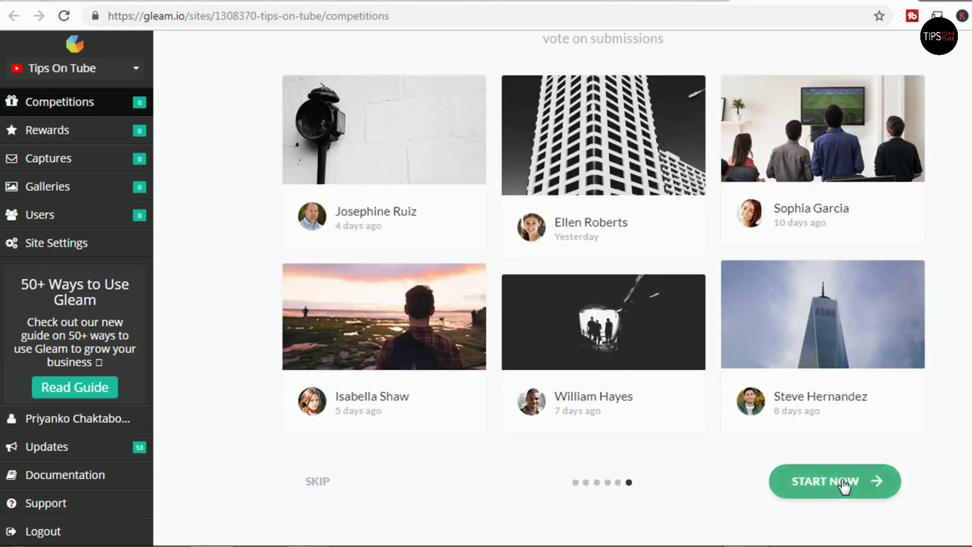
pyautogui.click(843, 485)
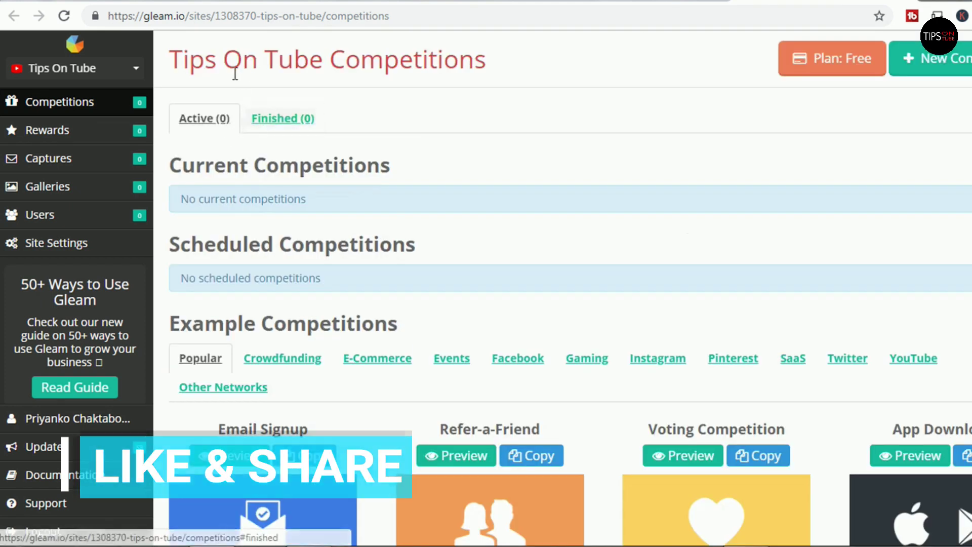
# Look over the example competitions and create a new competition for the Tips On Tube site
pyautogui.scroll(-2, 428, 167)
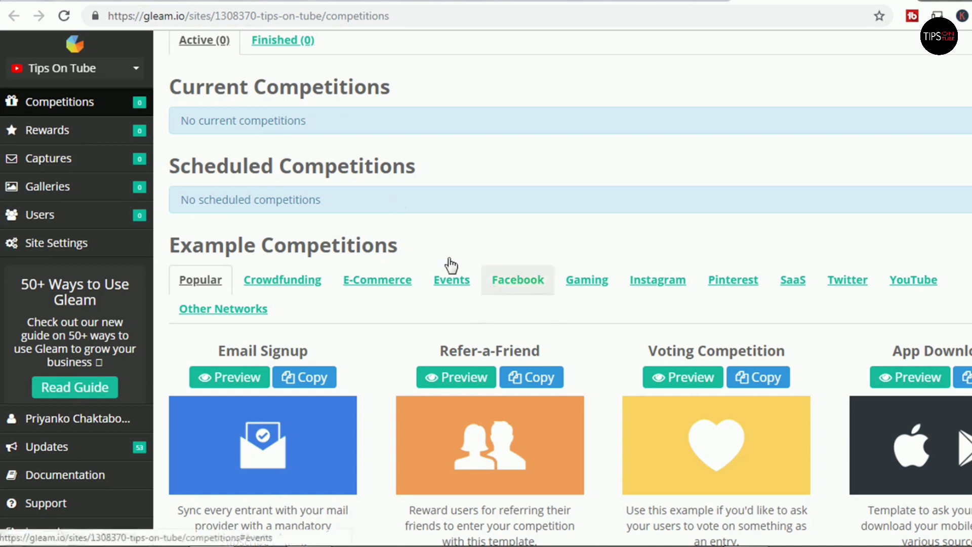
pyautogui.scroll(2, 524, 304)
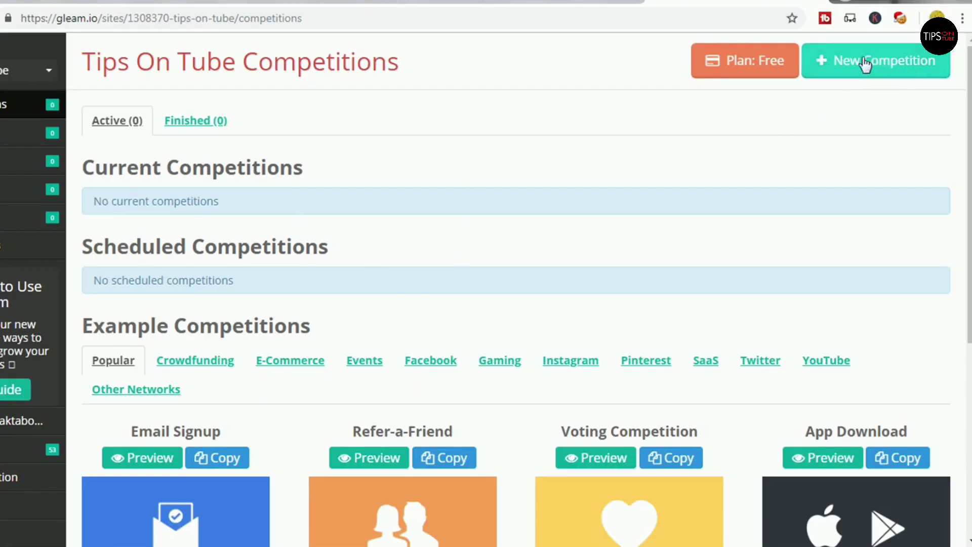
pyautogui.click(928, 71)
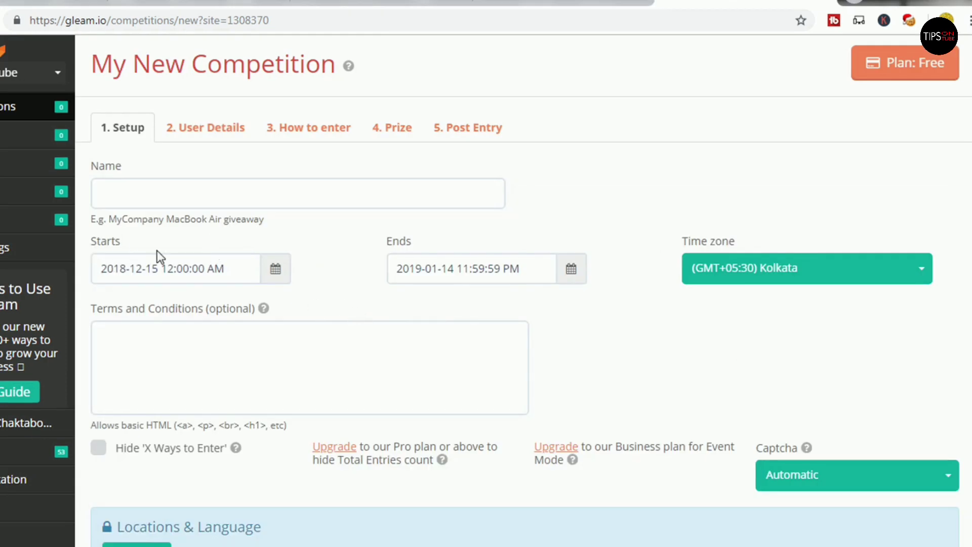
# Set the competition's end date to 2018-12-17
pyautogui.click(203, 268)
pyautogui.click(571, 268)
pyautogui.click(605, 373)
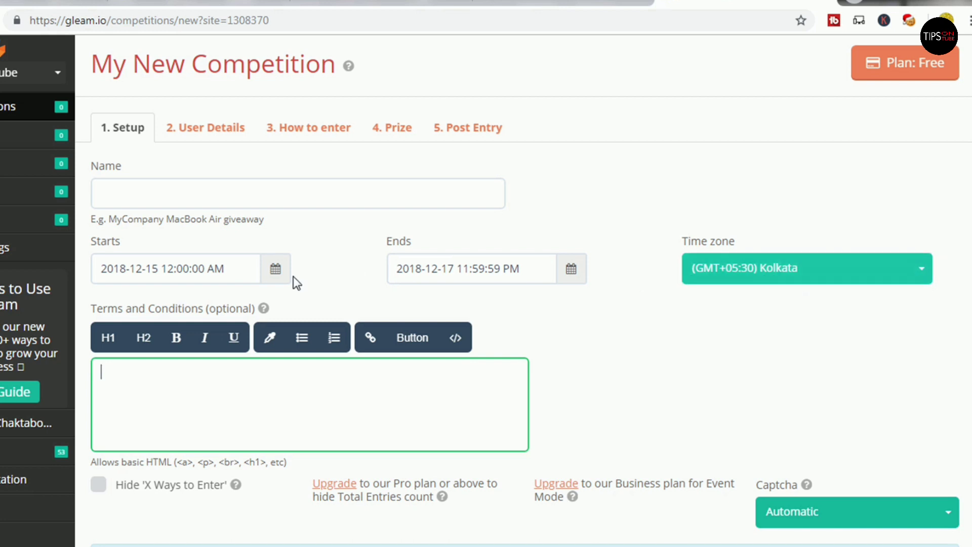
# Name the competition First Giveaway
pyautogui.click(136, 189)
pyautogui.scroll(-1, 116, 123)
pyautogui.click(117, 125)
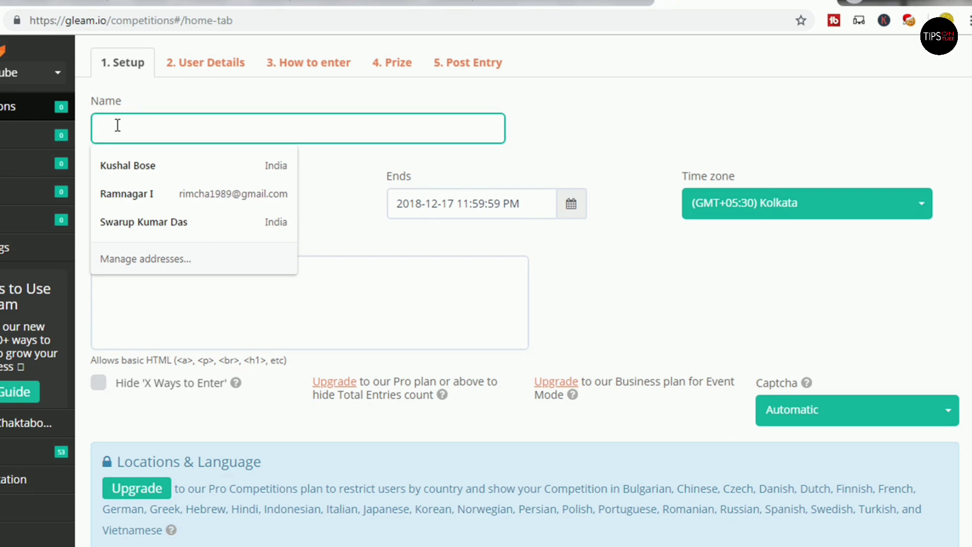
pyautogui.write('First Giveaway')
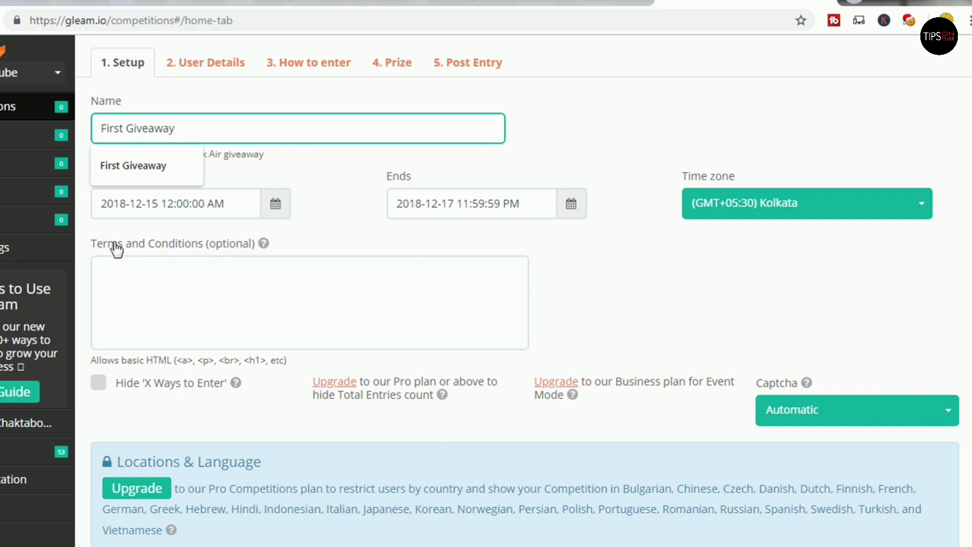
# Set the competition's captcha setting to Always require a Captcha, leaving the optional terms and conditions blank
pyautogui.click(299, 303)
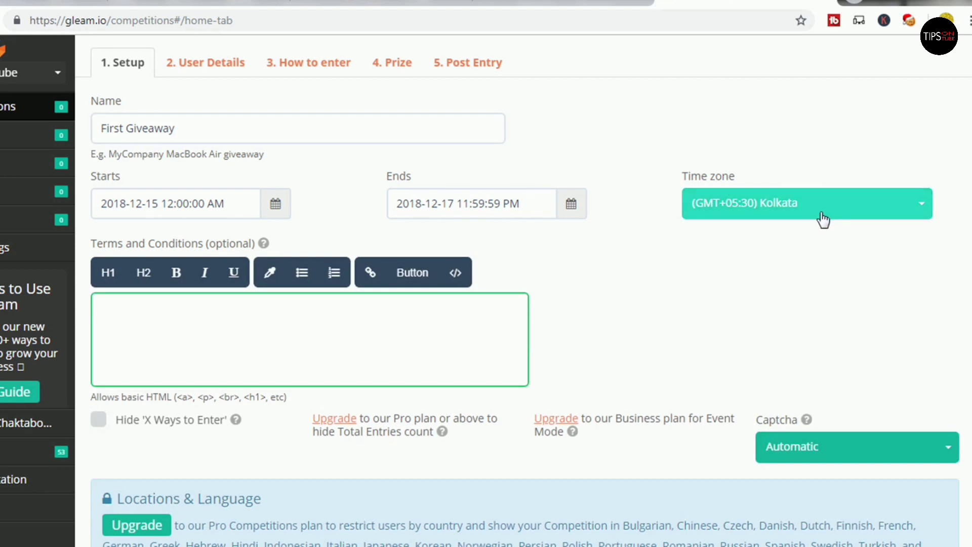
pyautogui.click(788, 283)
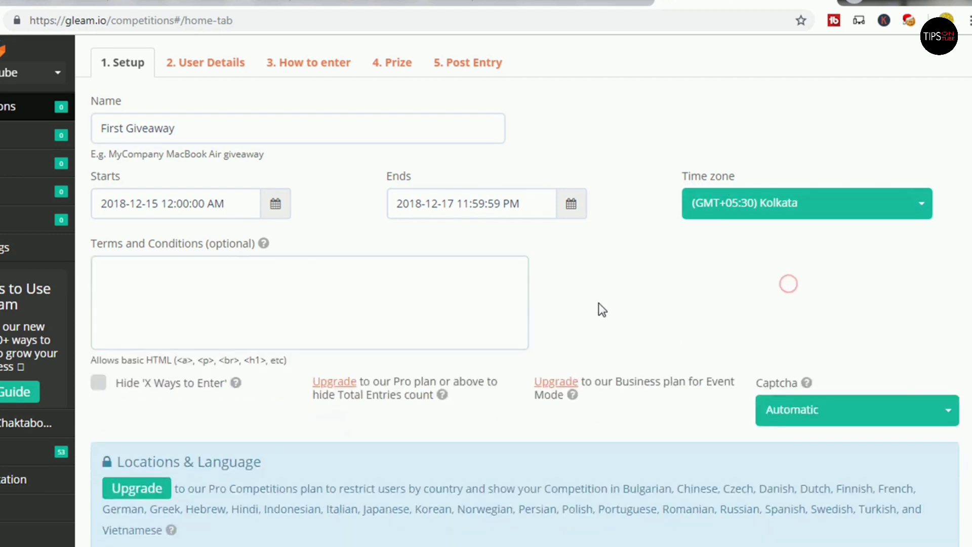
pyautogui.scroll(-2, 615, 296)
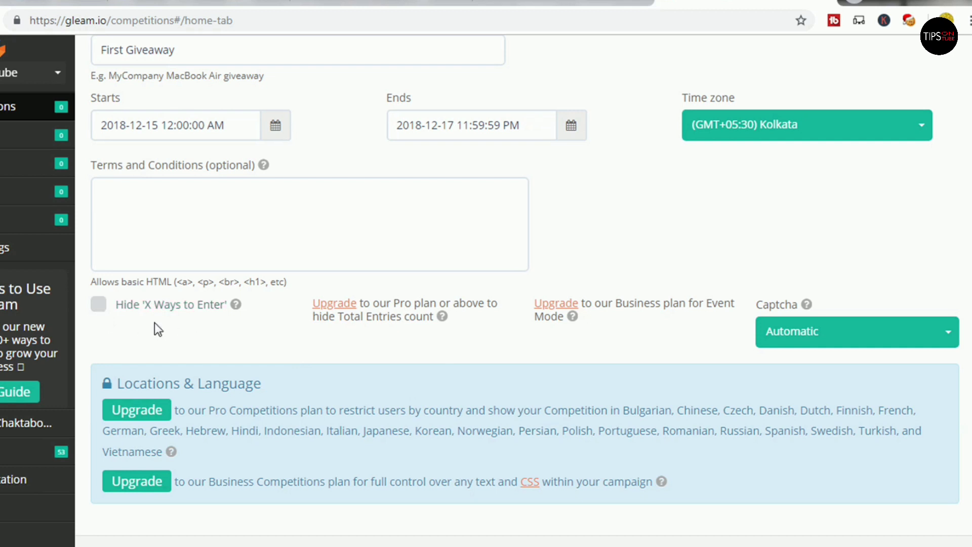
pyautogui.scroll(2, 604, 394)
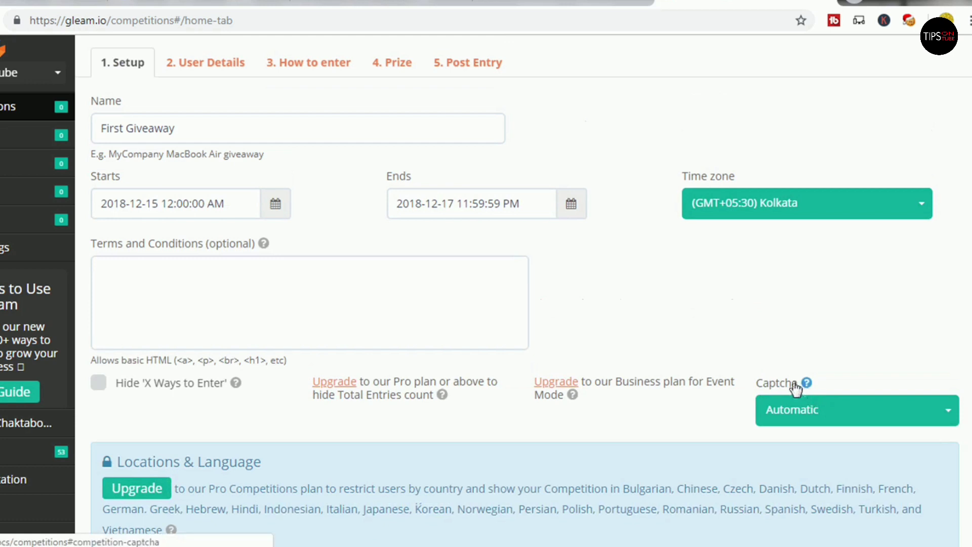
pyautogui.click(931, 416)
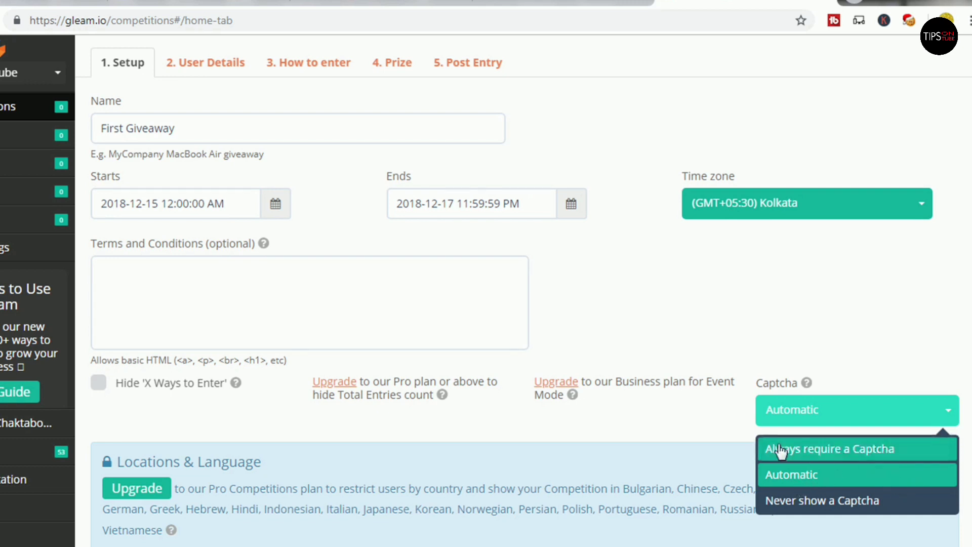
pyautogui.click(793, 456)
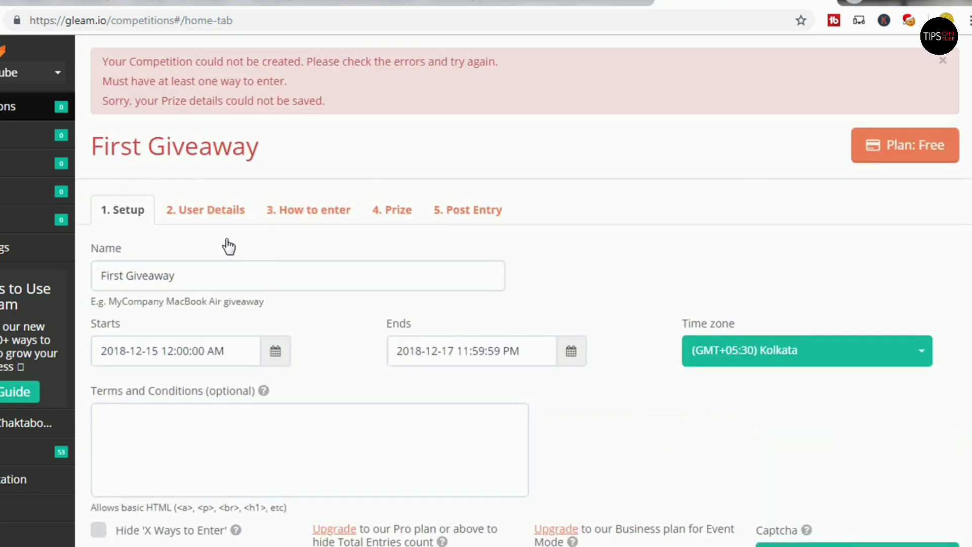
# Set the minimum age in the competition's user details to 21+ Date of birth (DD/MM/YYYY)
pyautogui.click(213, 213)
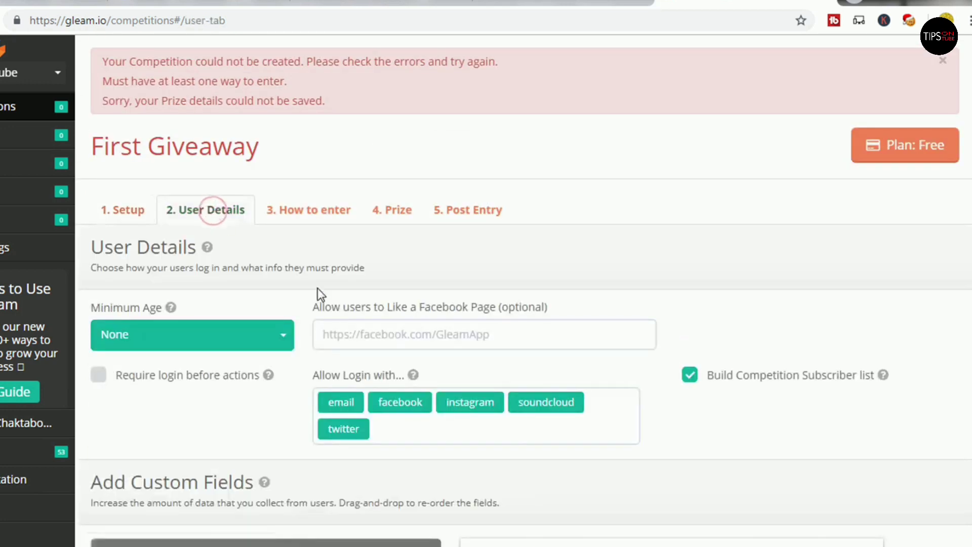
pyautogui.scroll(-1, 317, 288)
pyautogui.scroll(-1, 318, 287)
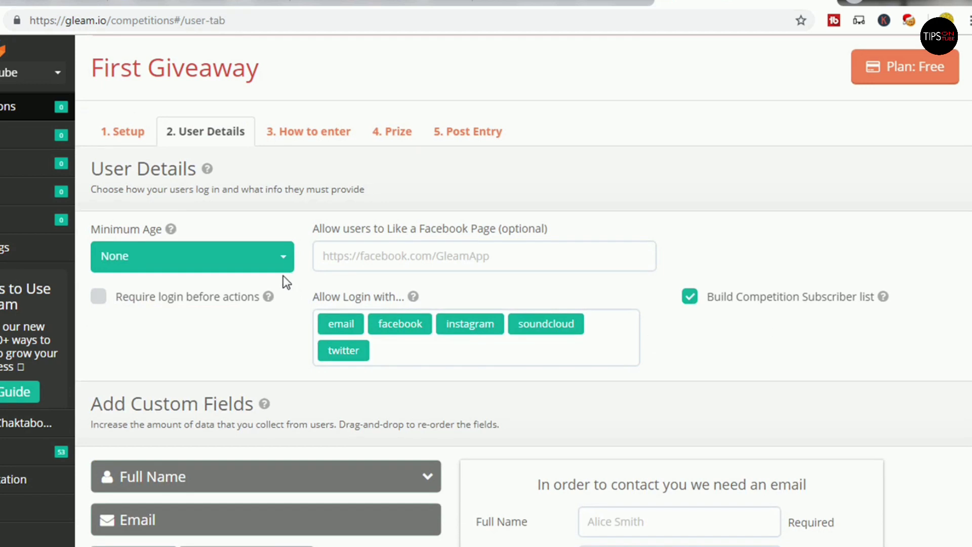
pyautogui.click(208, 260)
pyautogui.click(167, 428)
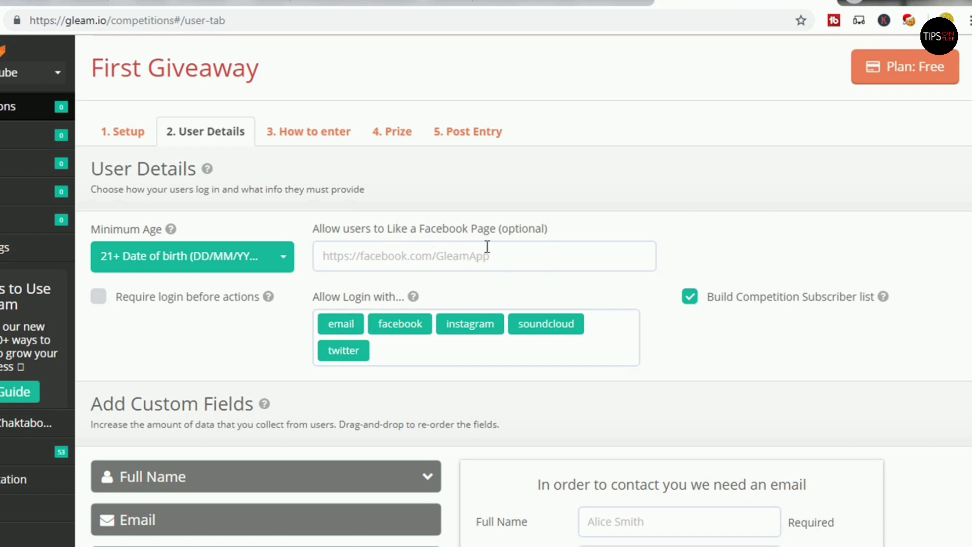
pyautogui.moveTo(498, 229); pyautogui.dragTo(548, 230)
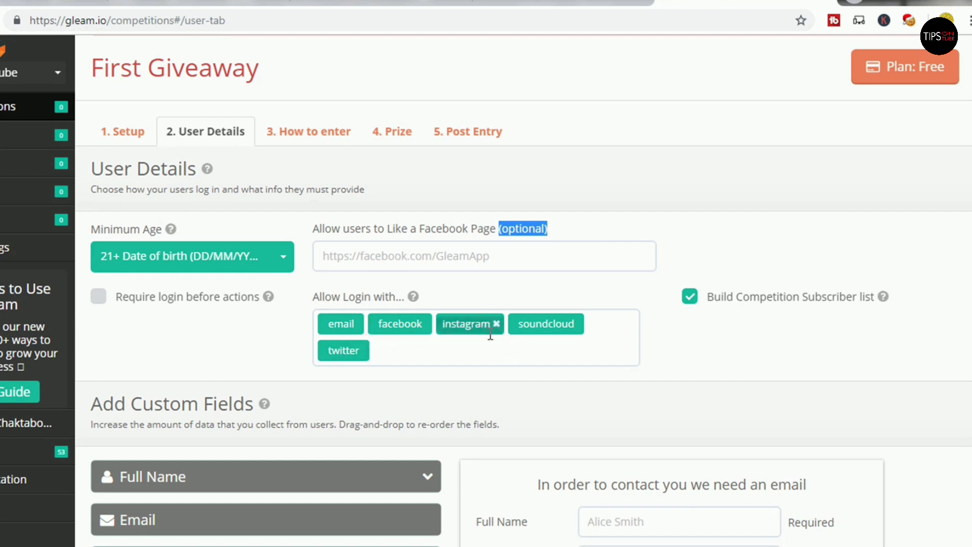
pyautogui.click(415, 253)
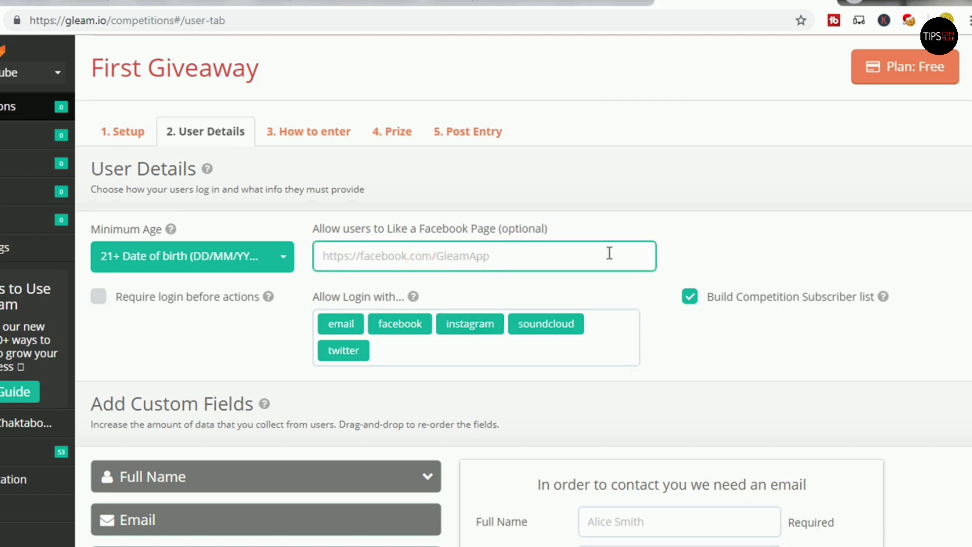
pyautogui.click(830, 3)
pyautogui.click(635, 2)
pyautogui.click(384, 251)
pyautogui.write('https://www.facebook.com/tipsontube')
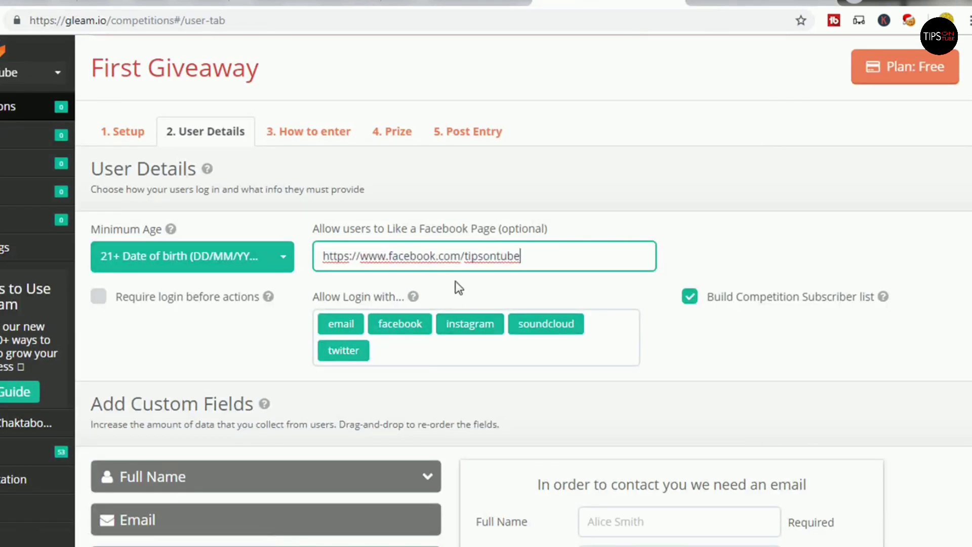
pyautogui.scroll(-3, 481, 283)
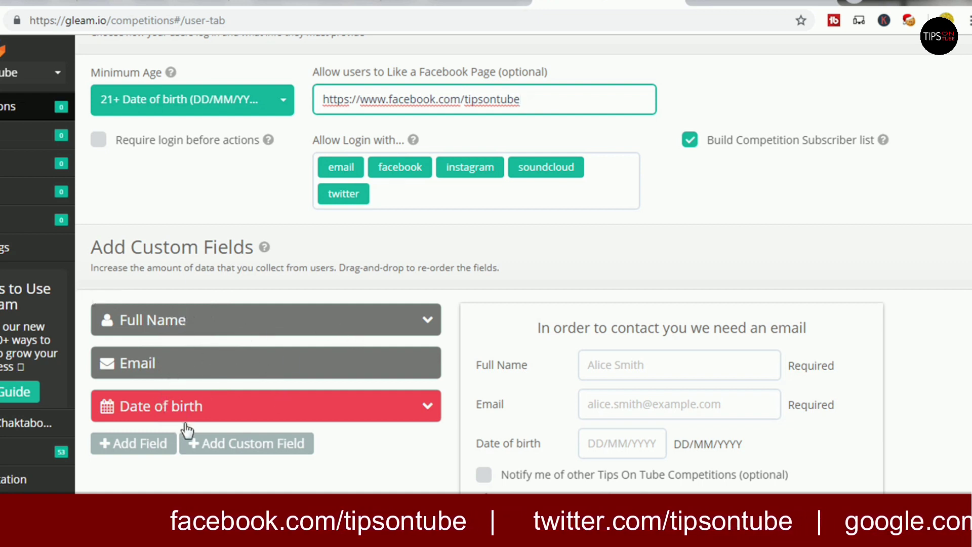
pyautogui.scroll(-1, 192, 420)
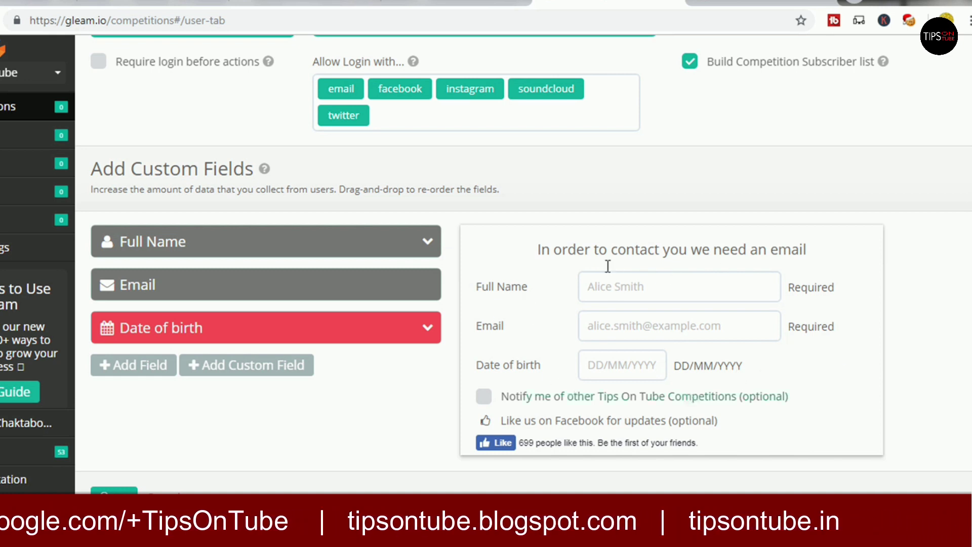
pyautogui.scroll(5, 621, 348)
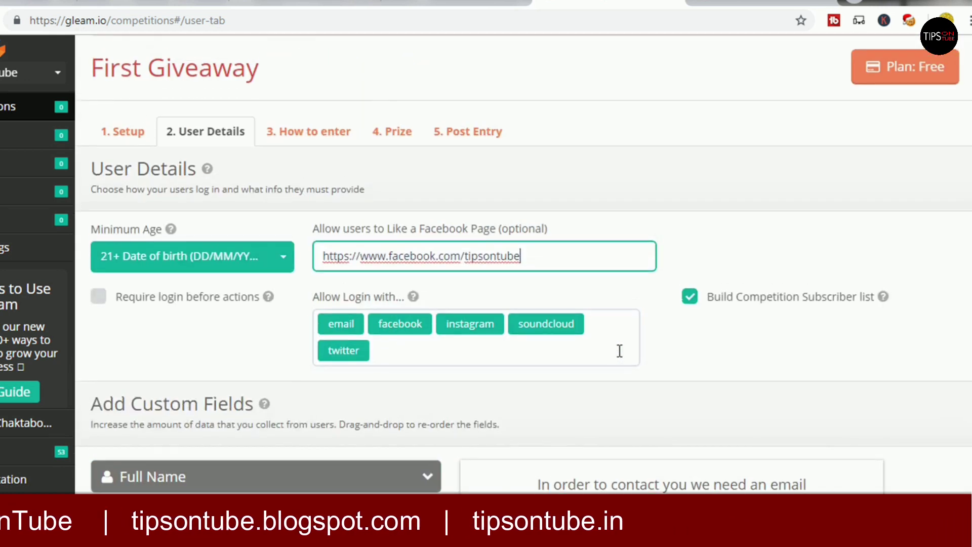
# Add a YouTube Entry as a way to enter the competition, with its default title and one entry
pyautogui.click(335, 134)
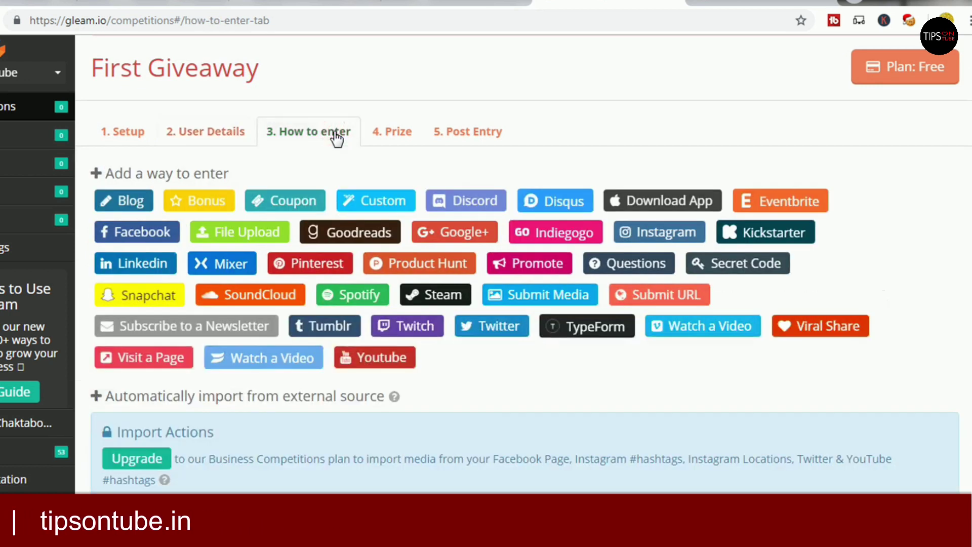
pyautogui.click(377, 357)
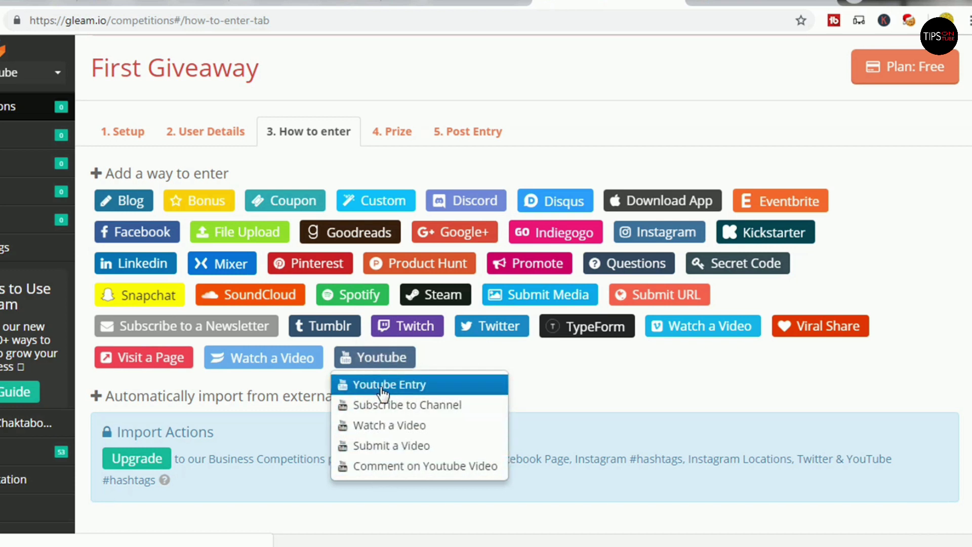
pyautogui.click(394, 387)
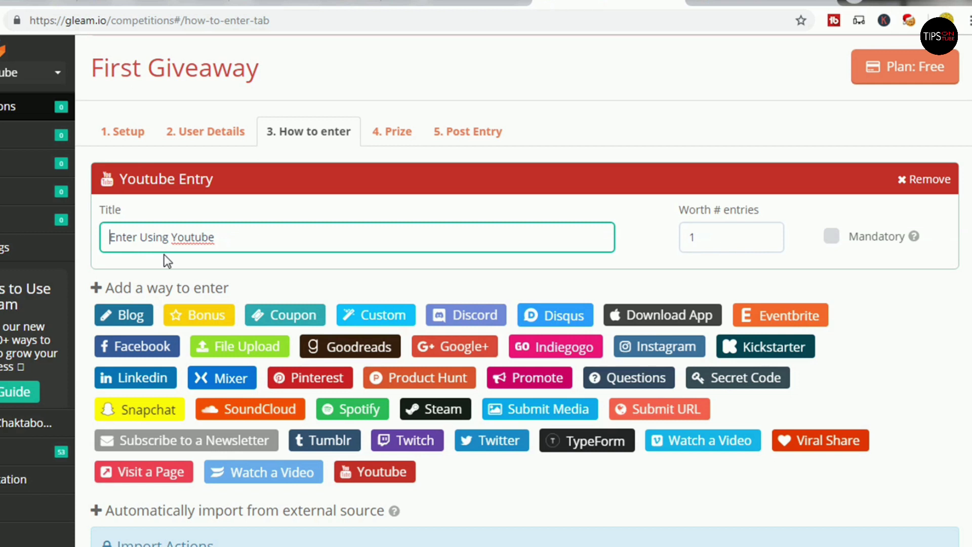
pyautogui.scroll(-2, 345, 283)
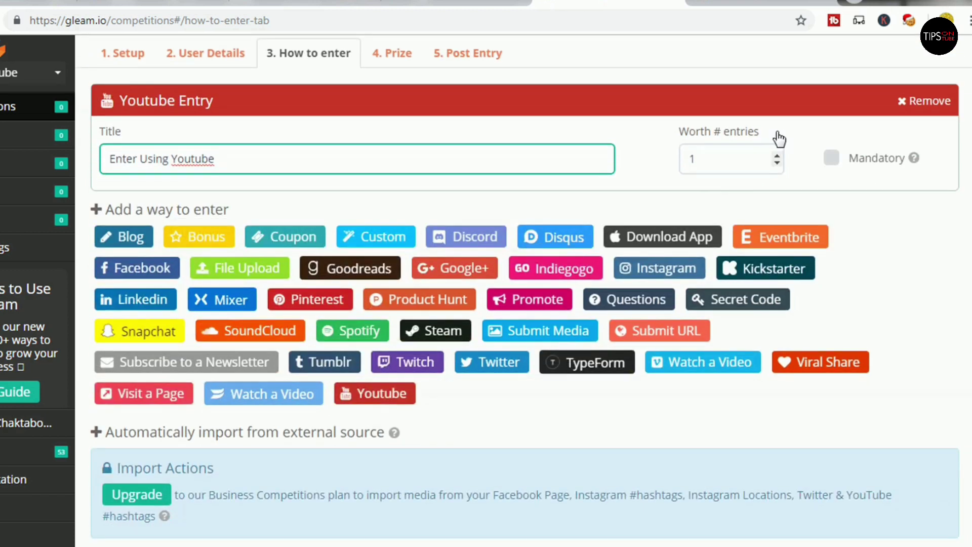
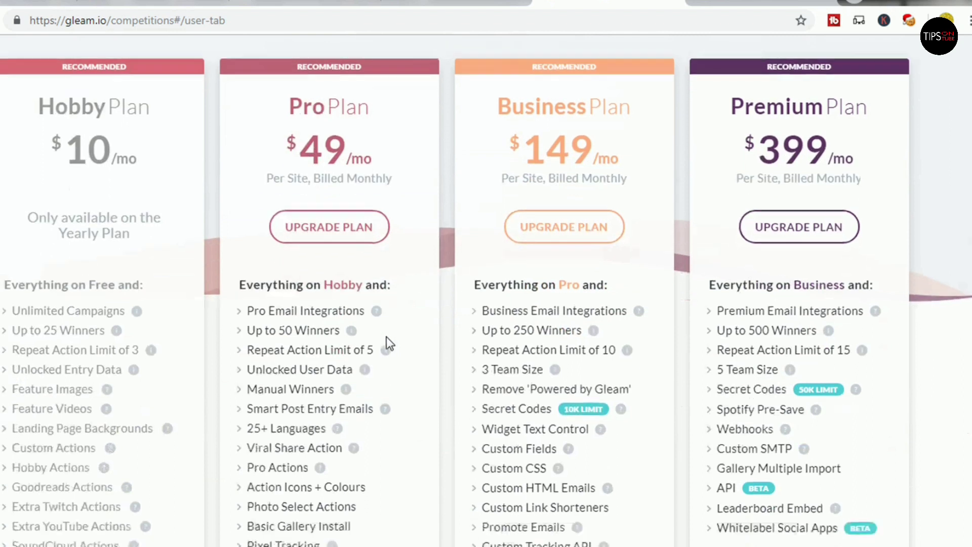
# Look over the paid plans offered for YouTube Watch Actions and return to the competition's entry methods
pyautogui.scroll(6, 578, 280)
pyautogui.scroll(2, 579, 280)
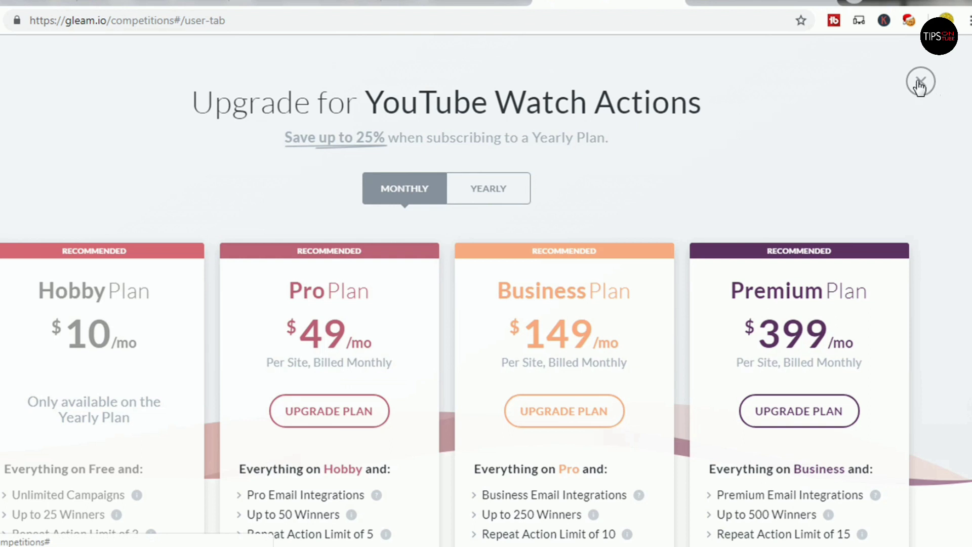
pyautogui.scroll(-1, 793, 356)
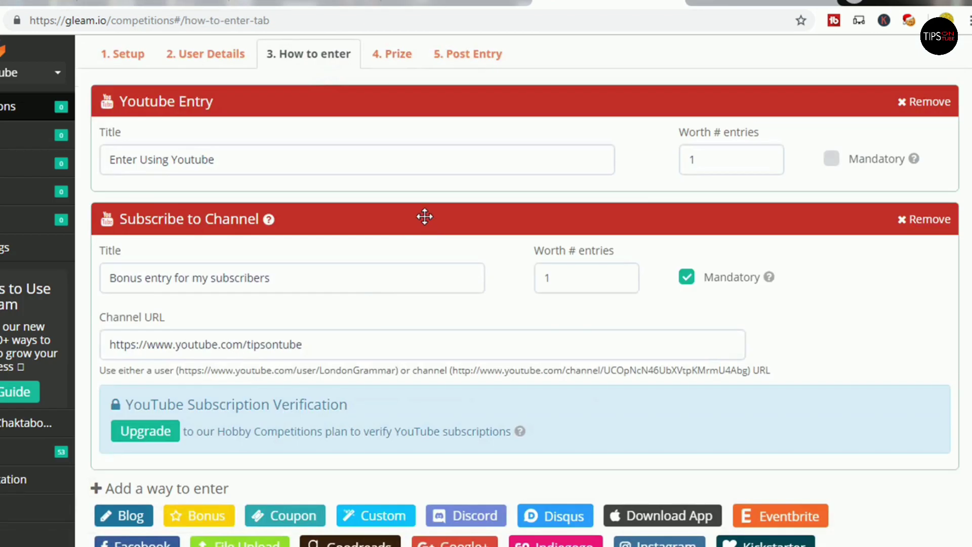
# Name the competition's prize Keyboard Vacuum Cleaner
pyautogui.click(399, 58)
pyautogui.click(145, 177)
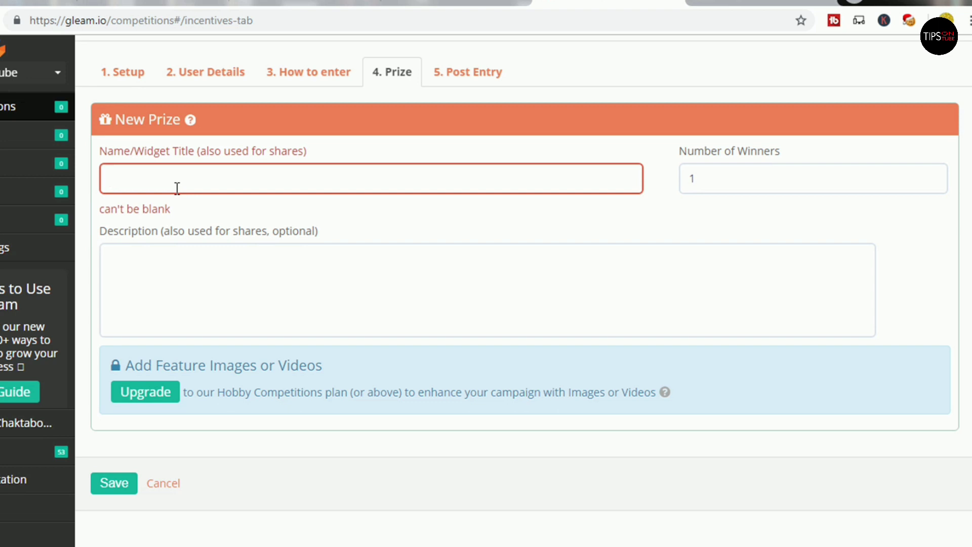
pyautogui.write('Keyboard Vacuum Cleaner')
# Reuse the prize name in its description, extended to read Keyboard Vacuum Cleaner for laptop and PC
pyautogui.hotkey('ctrl', 'a')
pyautogui.hotkey('ctrl', 'c')
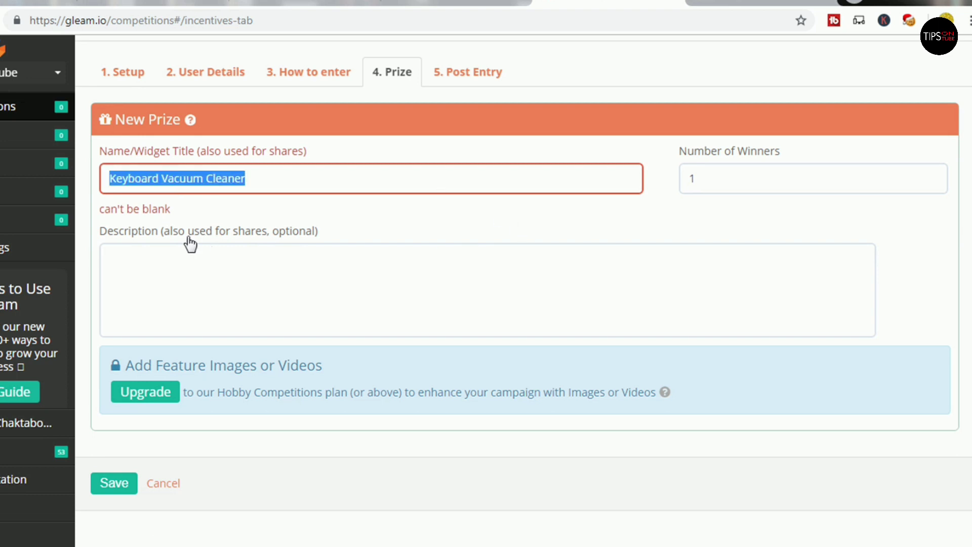
pyautogui.click(233, 270)
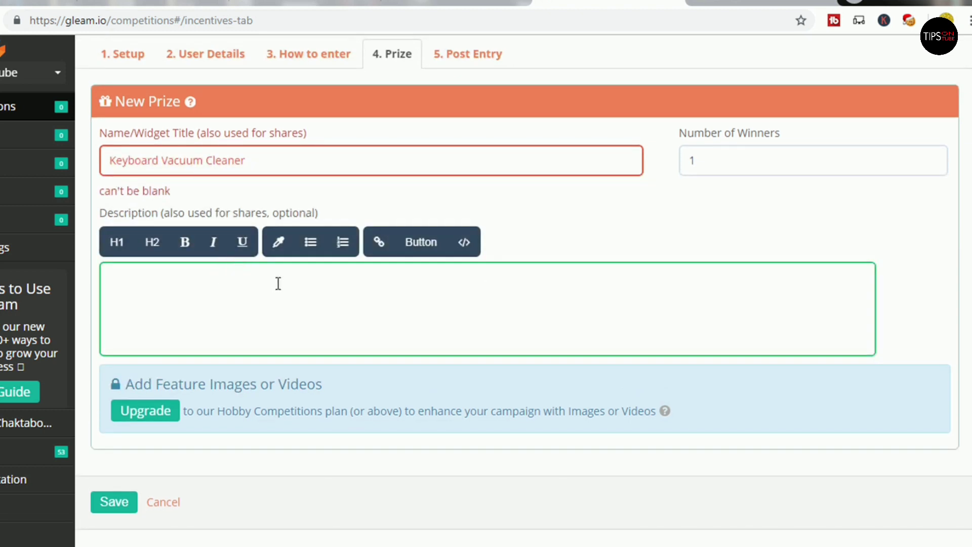
pyautogui.hotkey('ctrl', 'v')
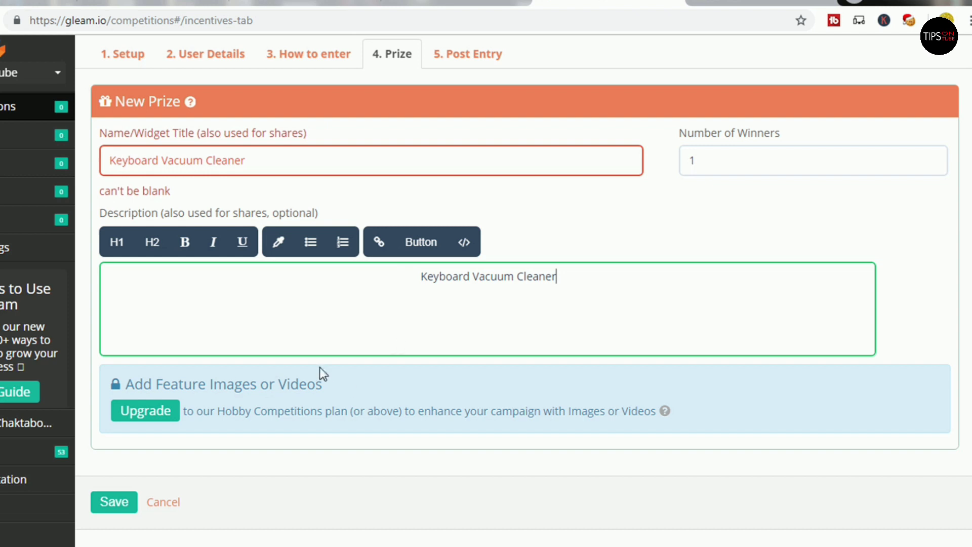
pyautogui.write('for laptop and PC')
pyautogui.scroll(-1, 203, 405)
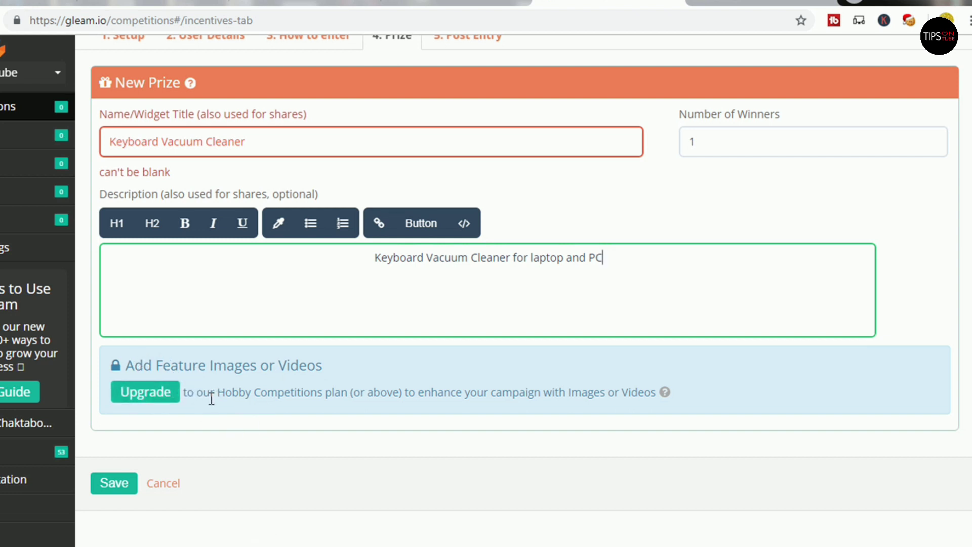
pyautogui.scroll(4, 212, 398)
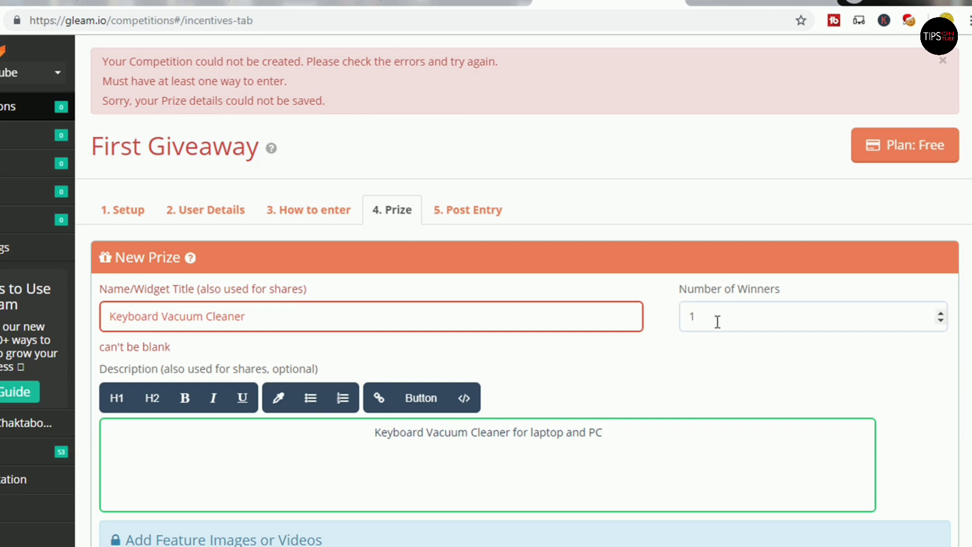
# Review the post-entry options and save the First Giveaway competition
pyautogui.click(466, 212)
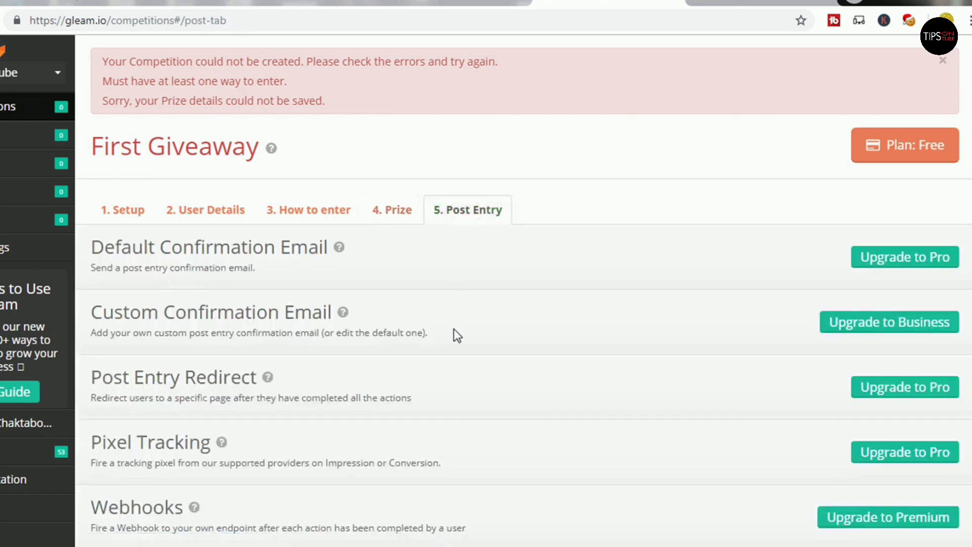
pyautogui.scroll(-2, 805, 339)
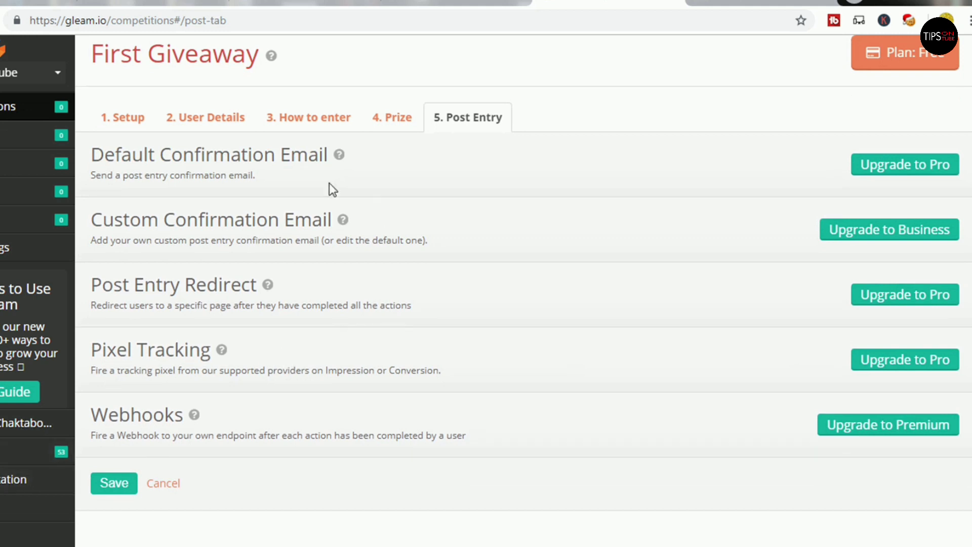
pyautogui.click(115, 485)
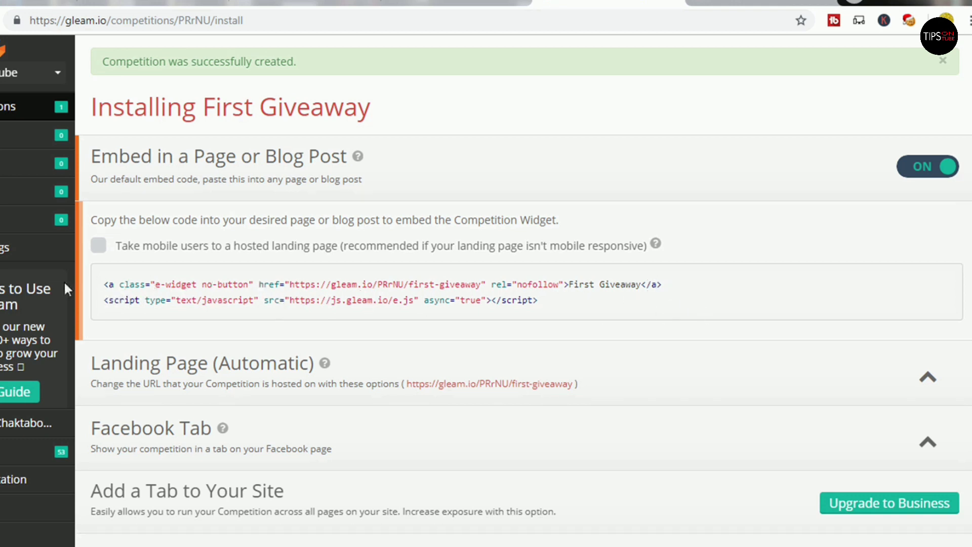
# Enable taking mobile users to a hosted landing page and copy the full embed code for First Giveaway
pyautogui.moveTo(97, 283); pyautogui.dragTo(565, 317)
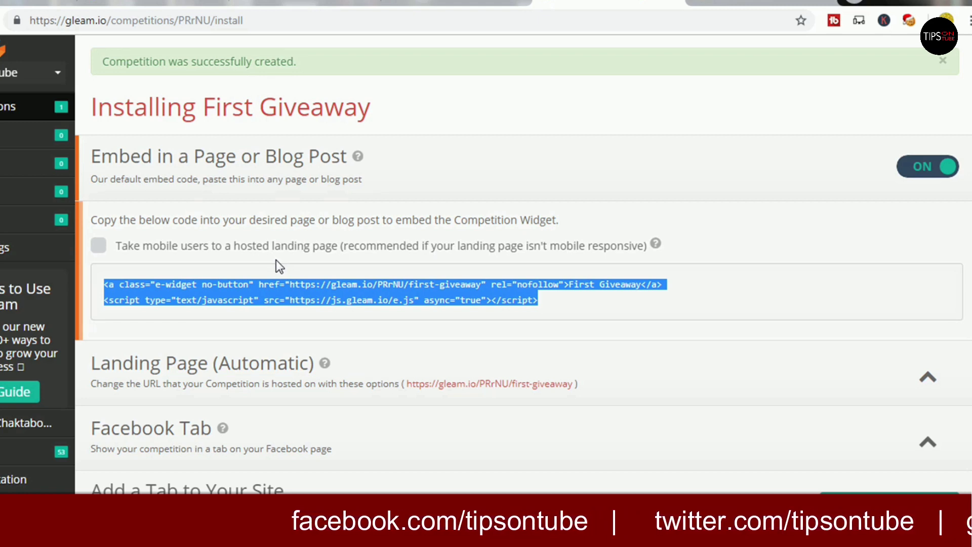
pyautogui.click(99, 247)
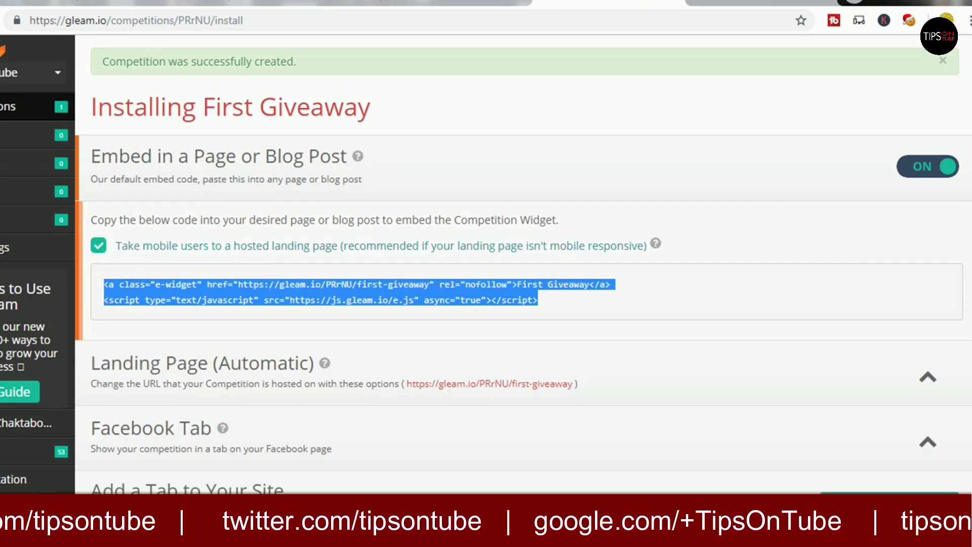
pyautogui.rightClick(479, 296)
pyautogui.click(512, 307)
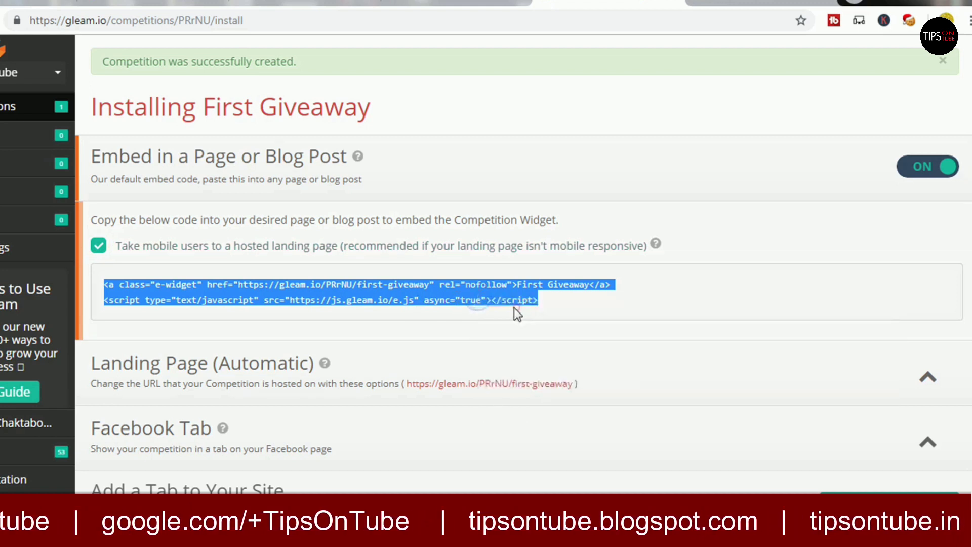
# Save the installation settings of the First Giveaway competition
pyautogui.scroll(-1, 297, 330)
pyautogui.scroll(-2, 343, 412)
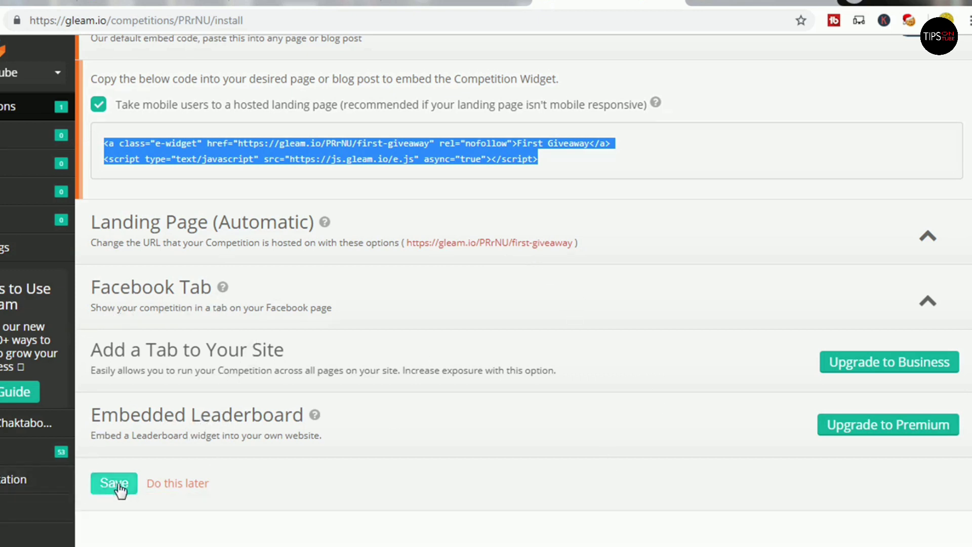
pyautogui.click(115, 485)
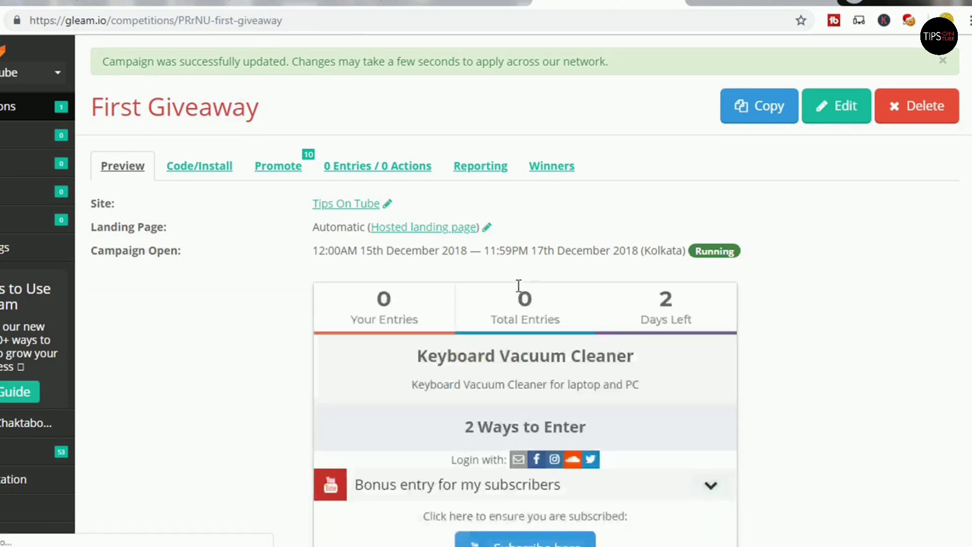
# Look over the competition preview and view its hosted landing page in a separate browser tab
pyautogui.scroll(-2, 502, 233)
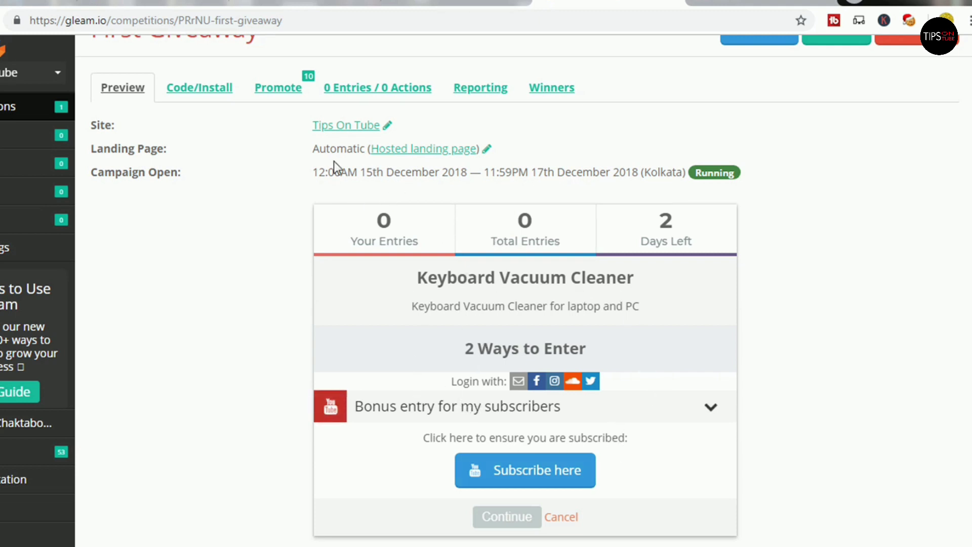
pyautogui.rightClick(446, 155)
pyautogui.click(473, 160)
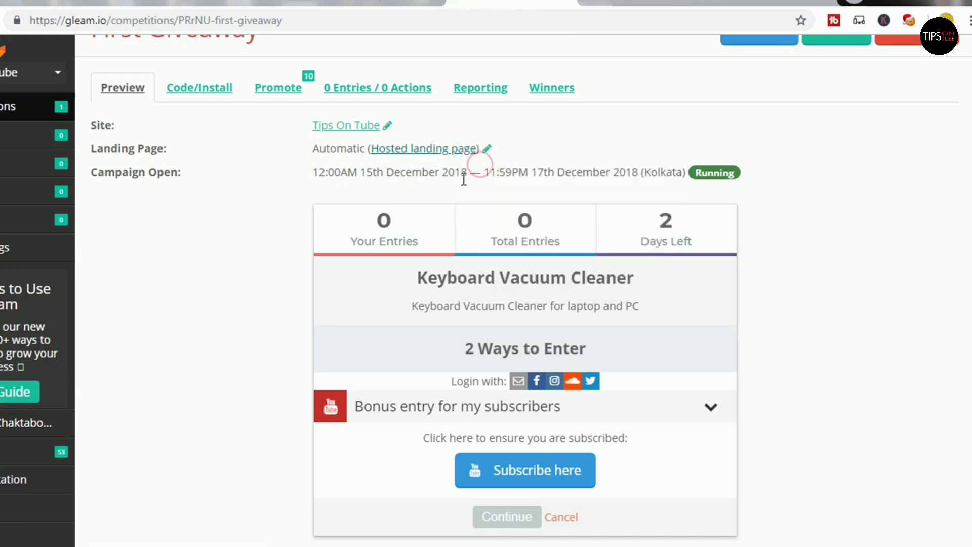
pyautogui.click(638, 3)
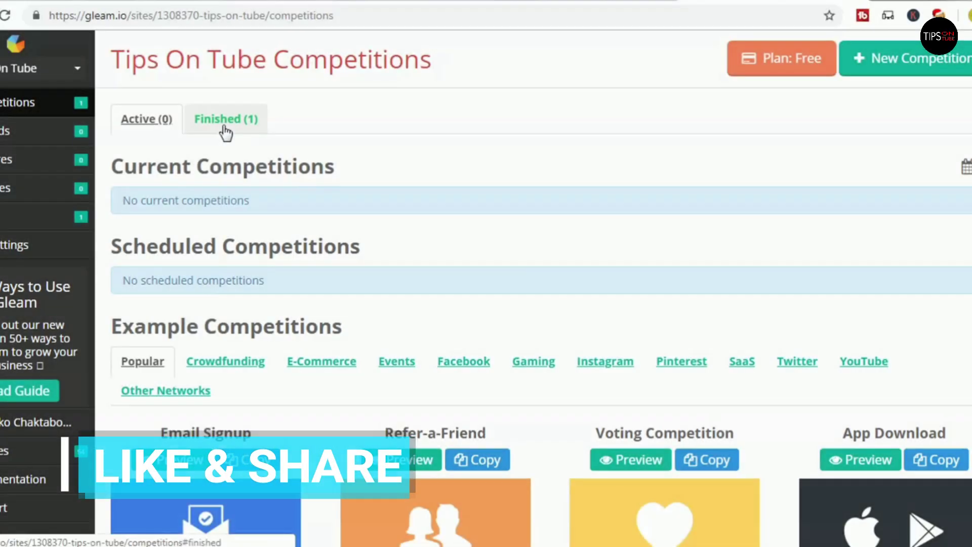
# Open First Giveaway from the finished competitions and look over its preview
pyautogui.click(240, 127)
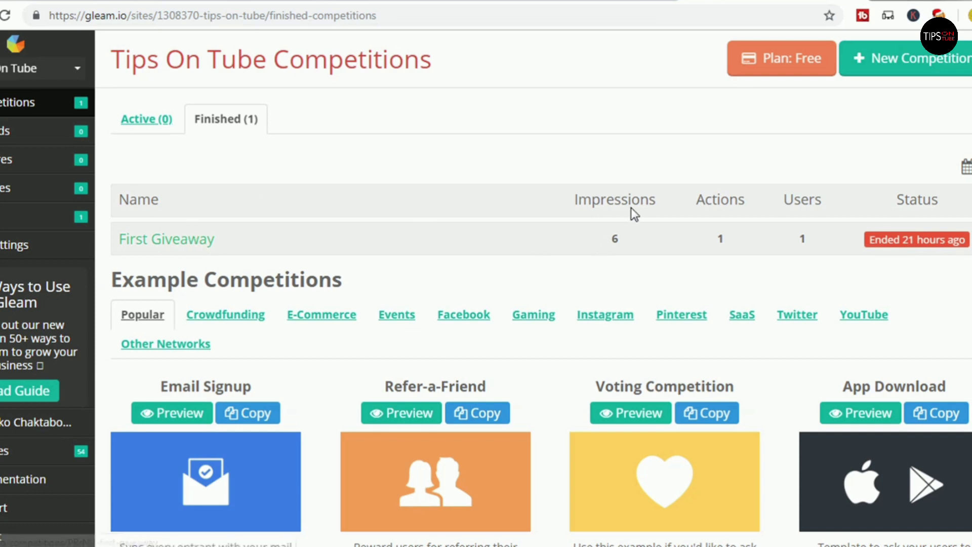
pyautogui.click(206, 243)
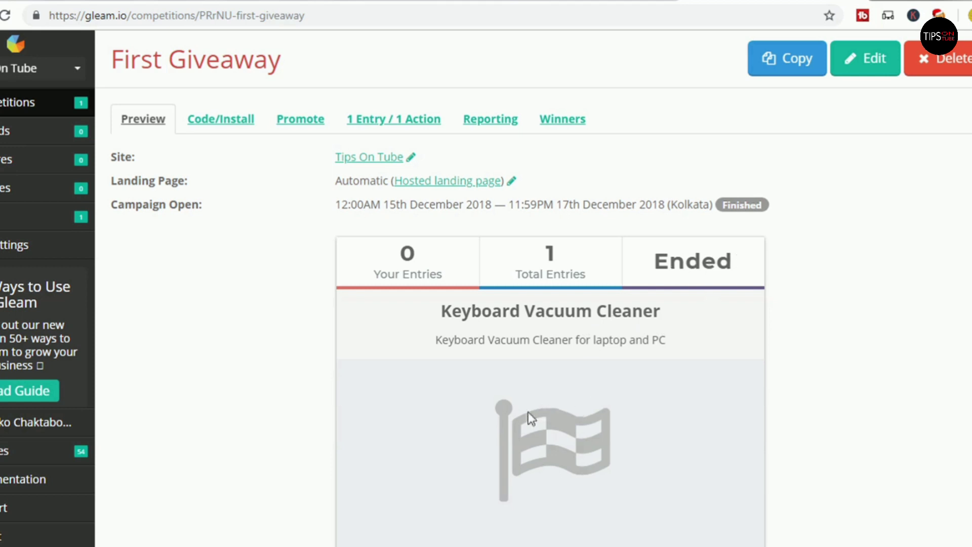
pyautogui.scroll(-3, 528, 411)
pyautogui.scroll(3, 466, 402)
# Draw 1 winner for the First Giveaway competition without allowing repeat winners
pyautogui.click(578, 133)
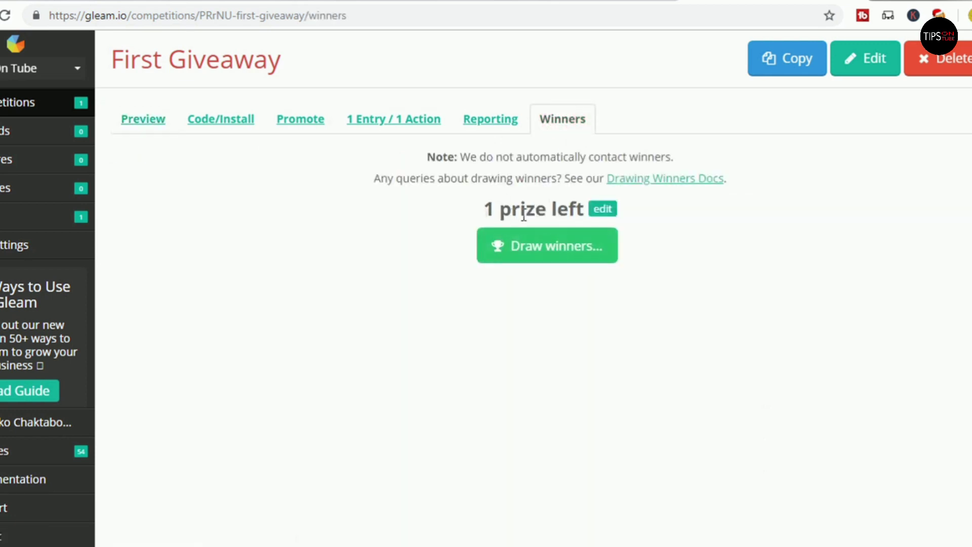
pyautogui.click(564, 259)
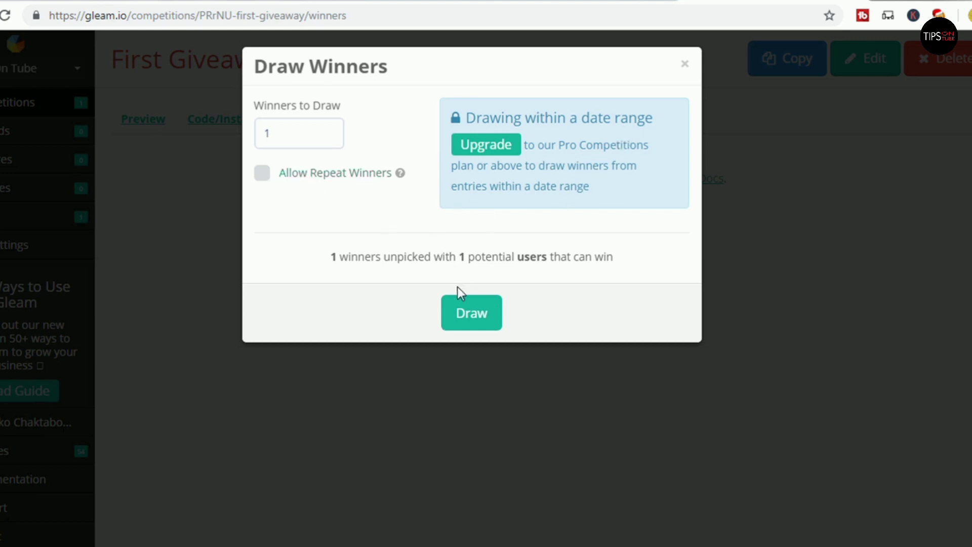
pyautogui.click(484, 322)
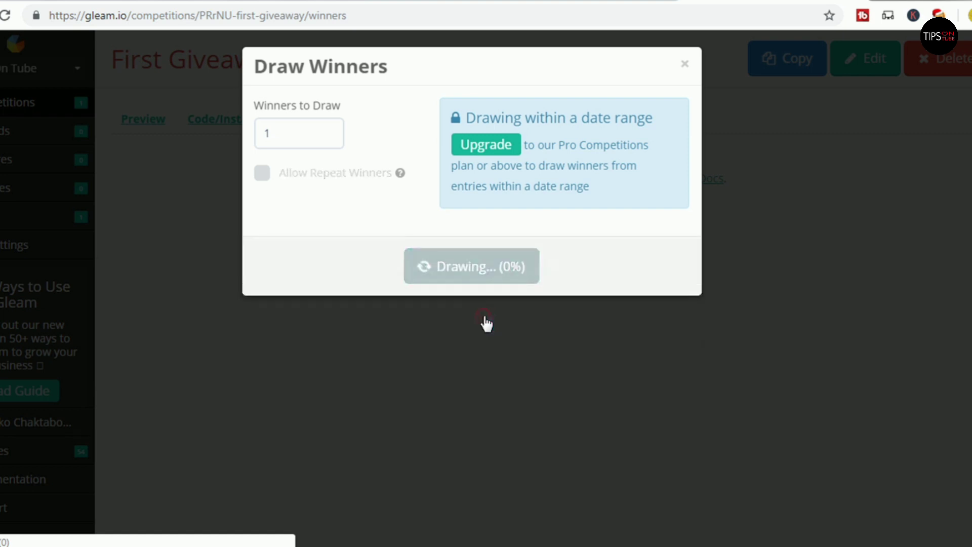